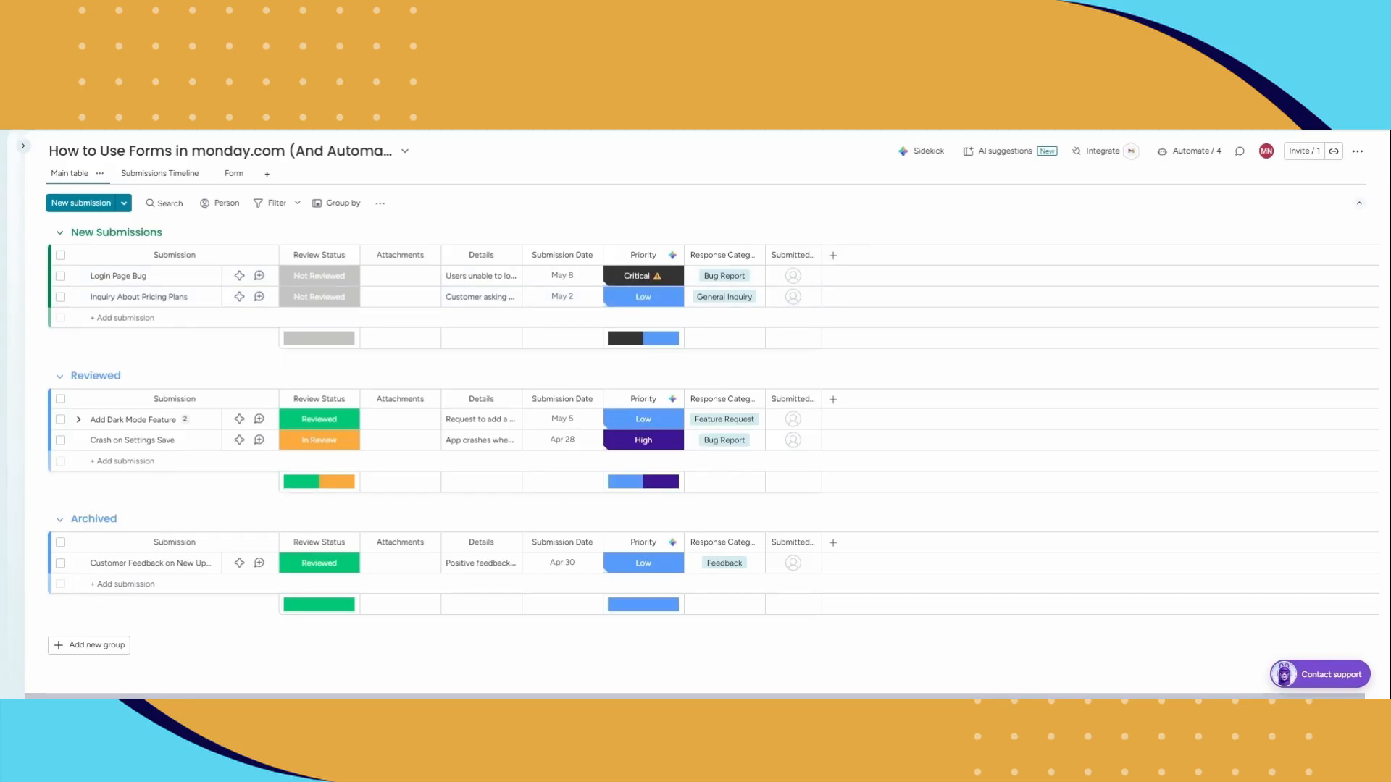
# Step: Open the Form view and scroll through the form's fields to review them
pyautogui.click(229, 179)
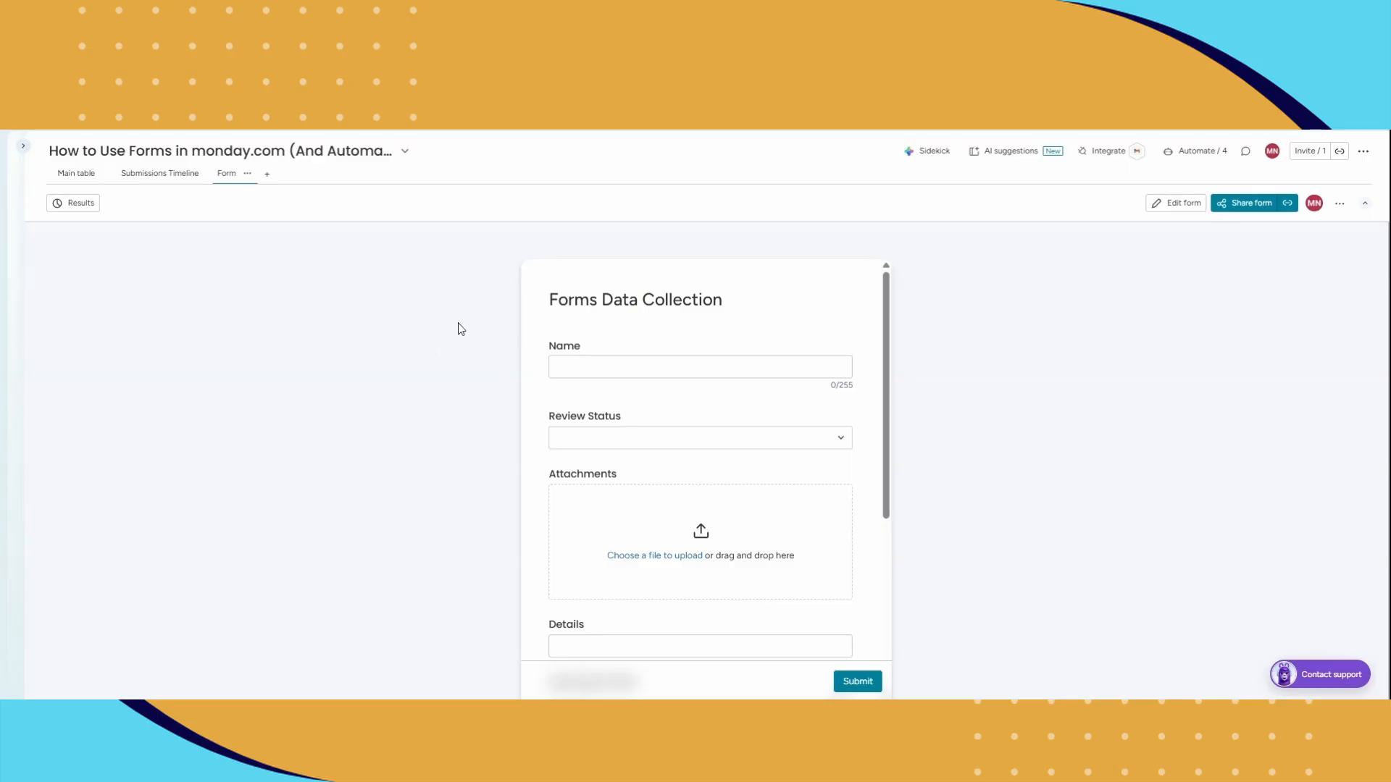
pyautogui.click(638, 366)
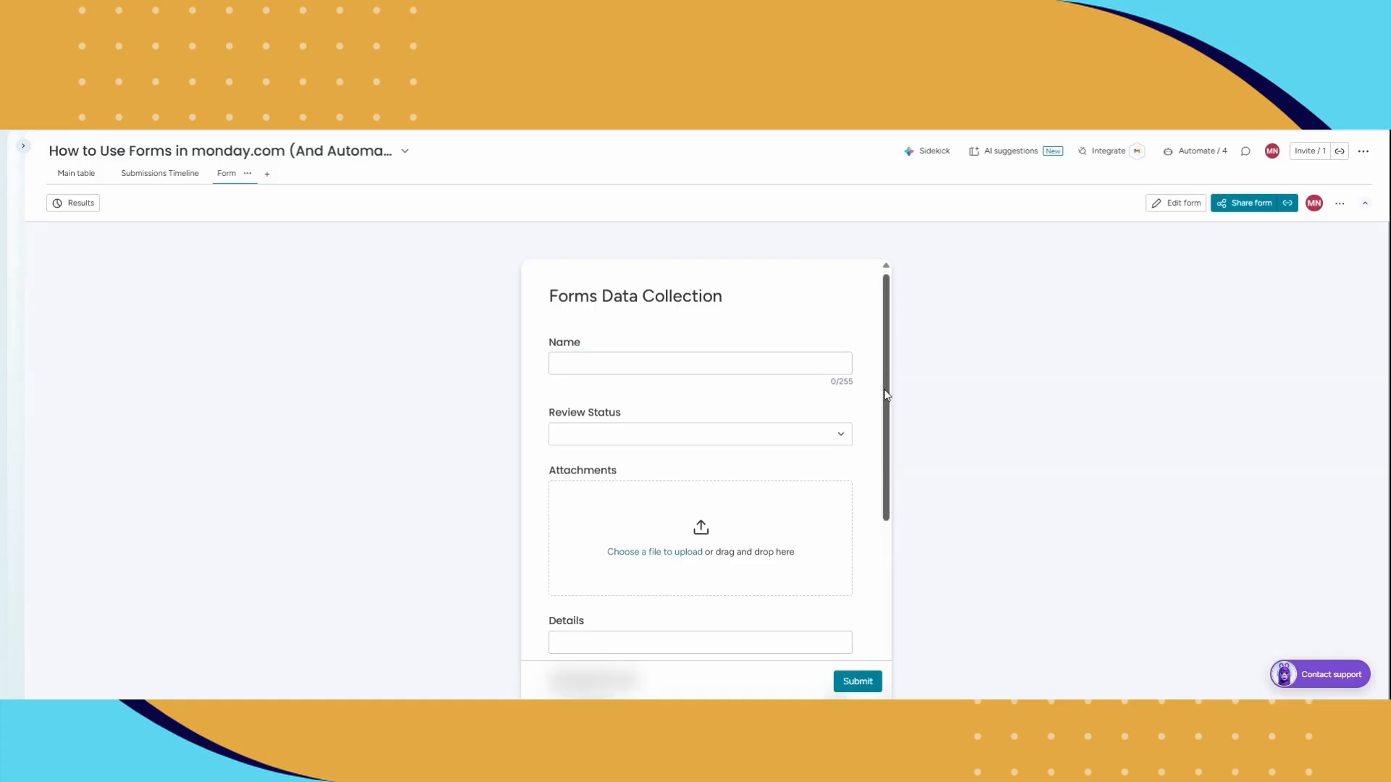
pyautogui.moveTo(883, 389); pyautogui.dragTo(872, 572)
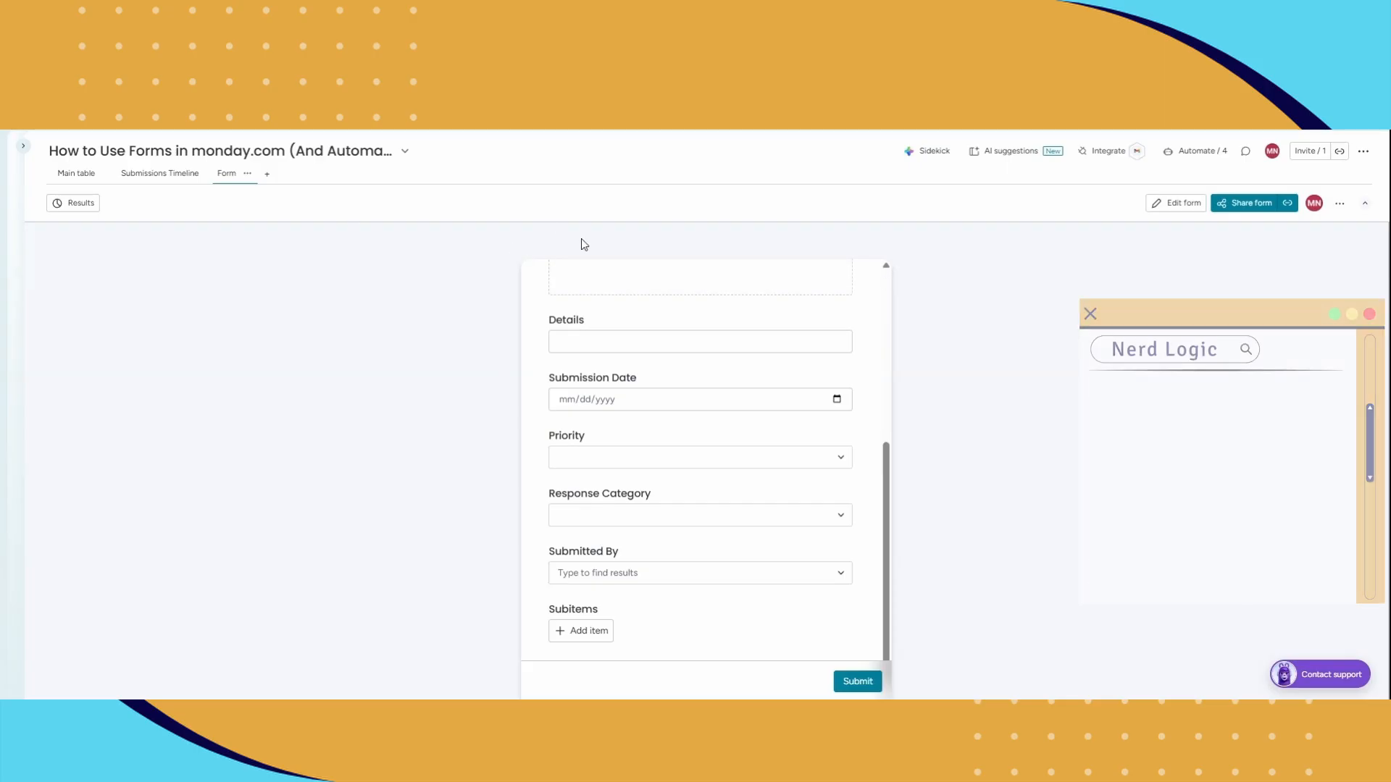
pyautogui.moveTo(884, 498); pyautogui.dragTo(900, 314)
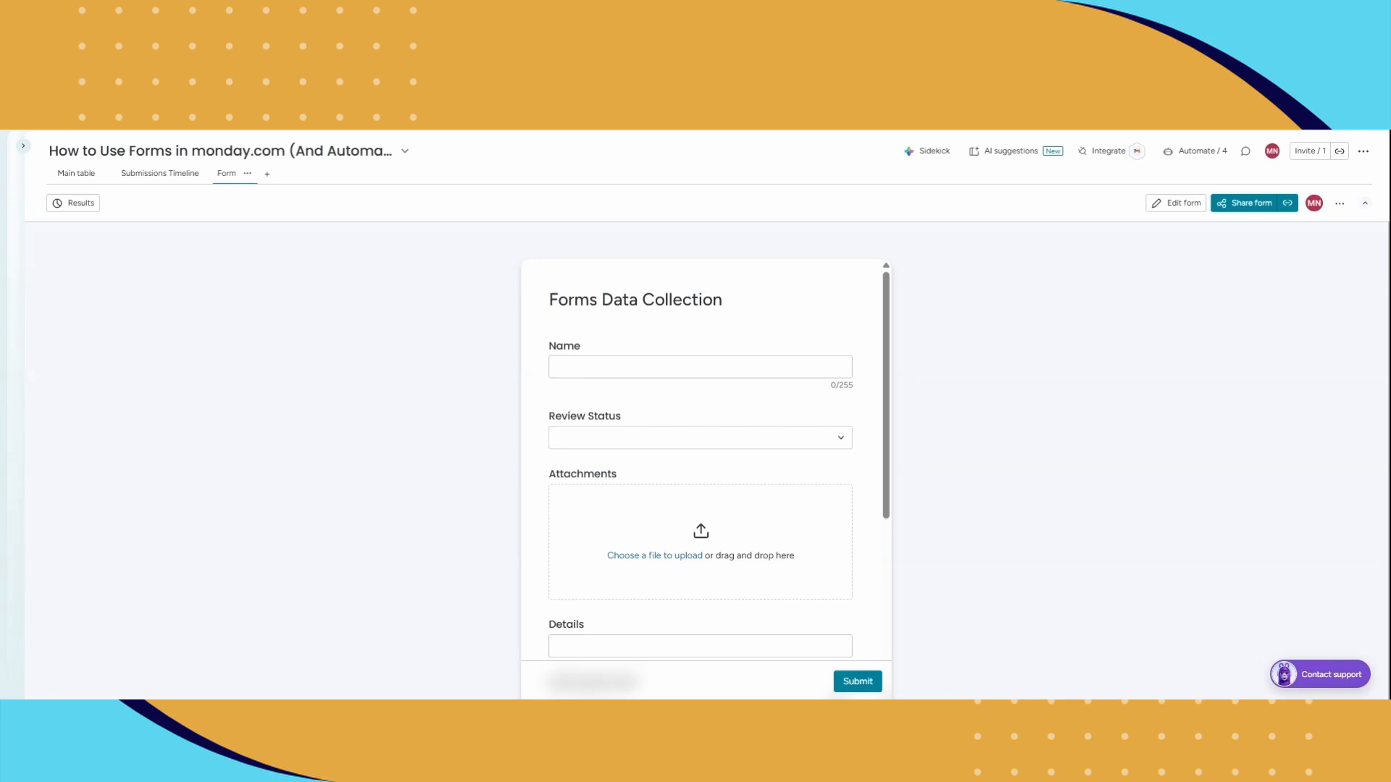
# Step: Fill in the form's Name as "Test Submission" and set Review Status to Not Reviewed
pyautogui.click(700, 367)
pyautogui.write('Test Submission')
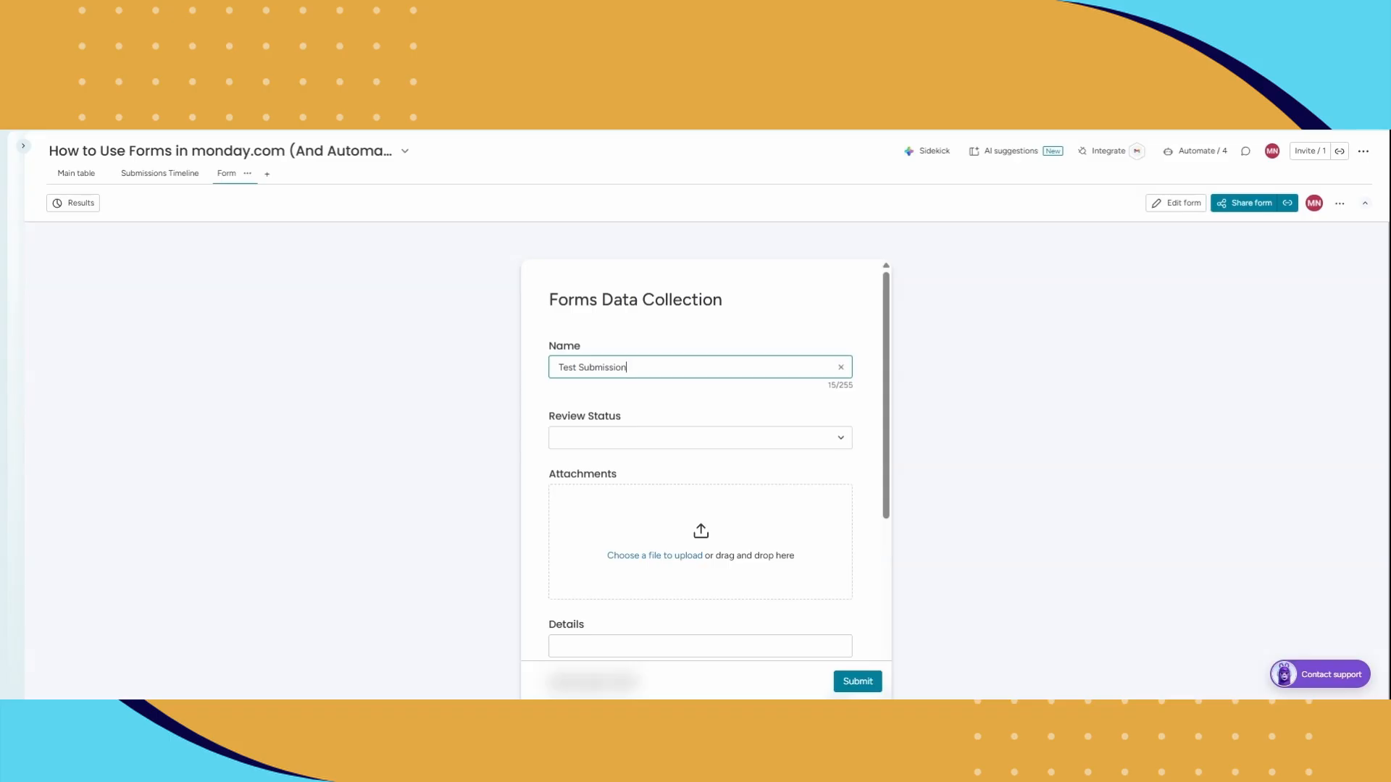
pyautogui.press('Tab')
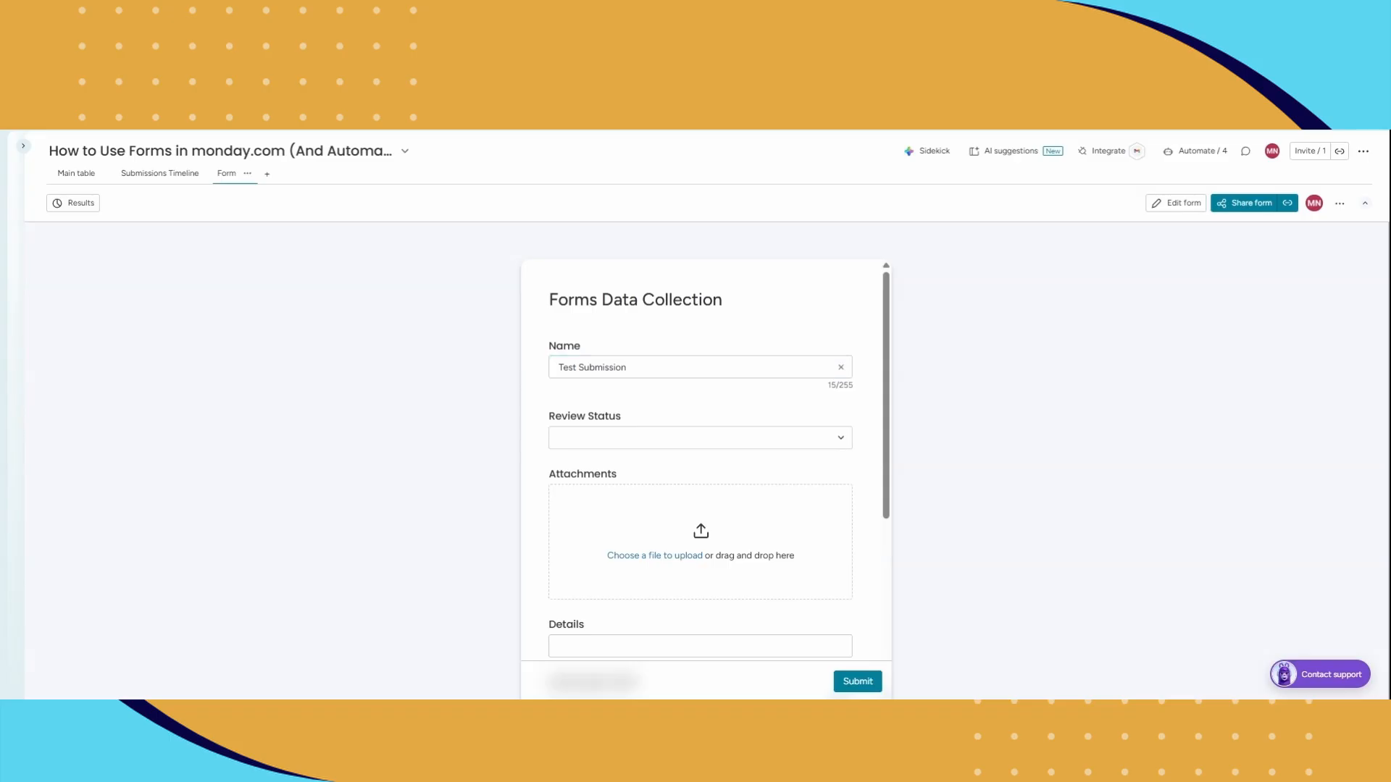
pyautogui.click(624, 443)
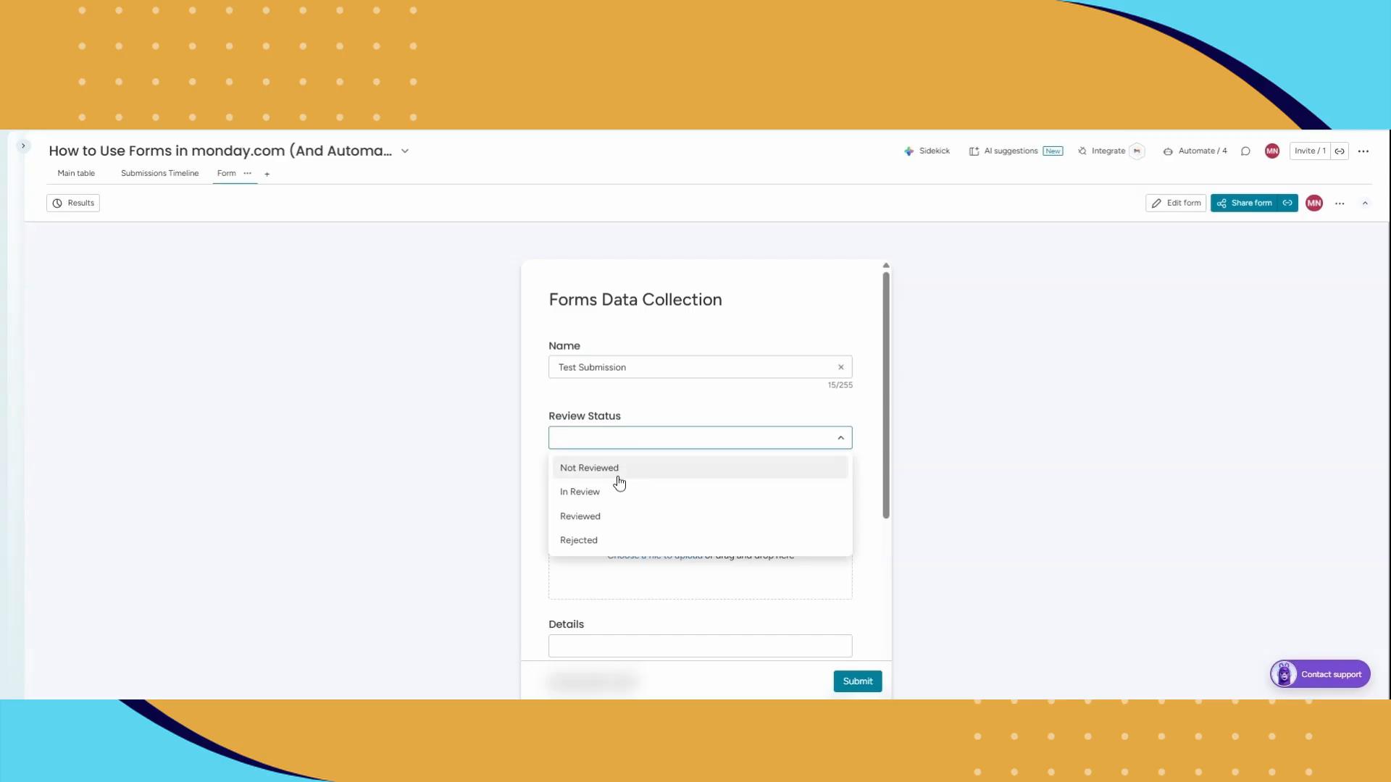
pyautogui.click(629, 467)
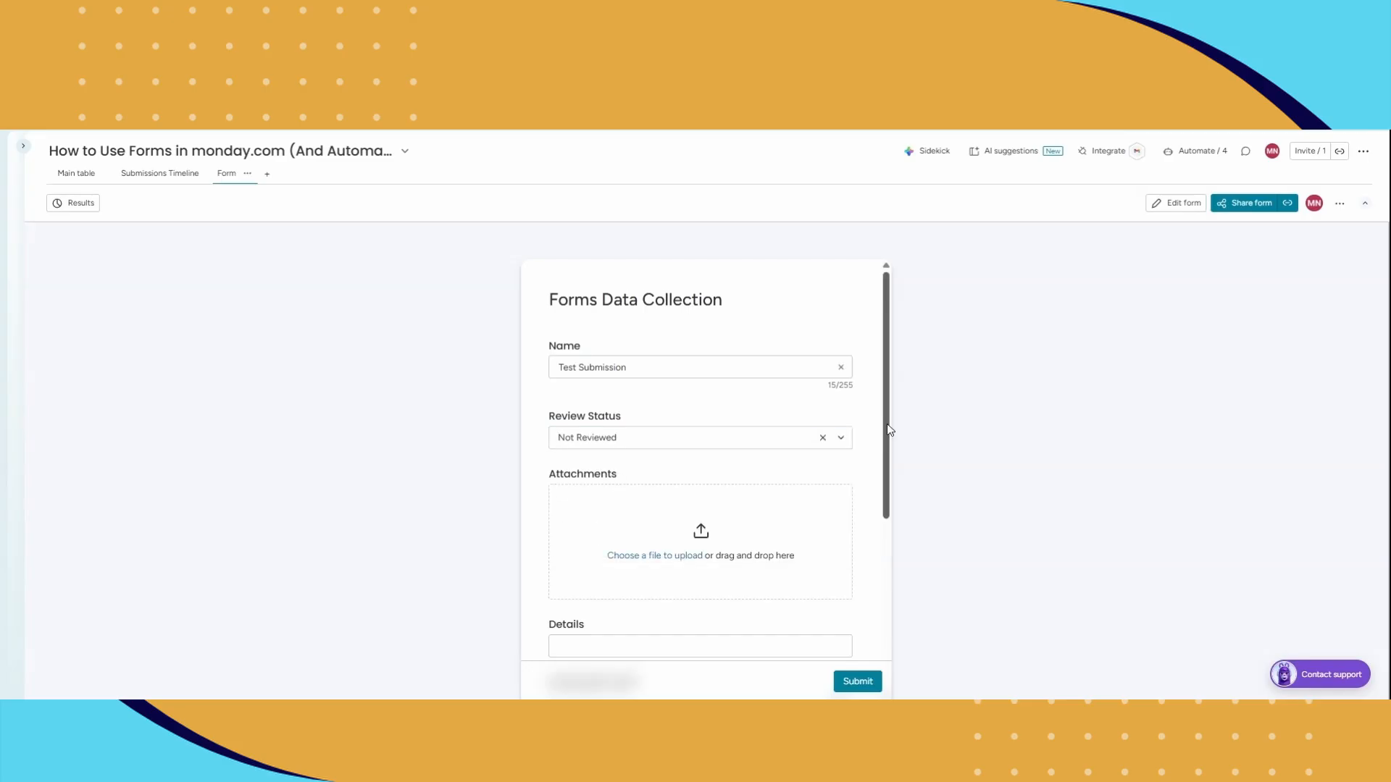
# Step: Enter "Testing form workflow" in the form's Details field
pyautogui.scroll(-2, 879, 484)
pyautogui.scroll(-1, 879, 485)
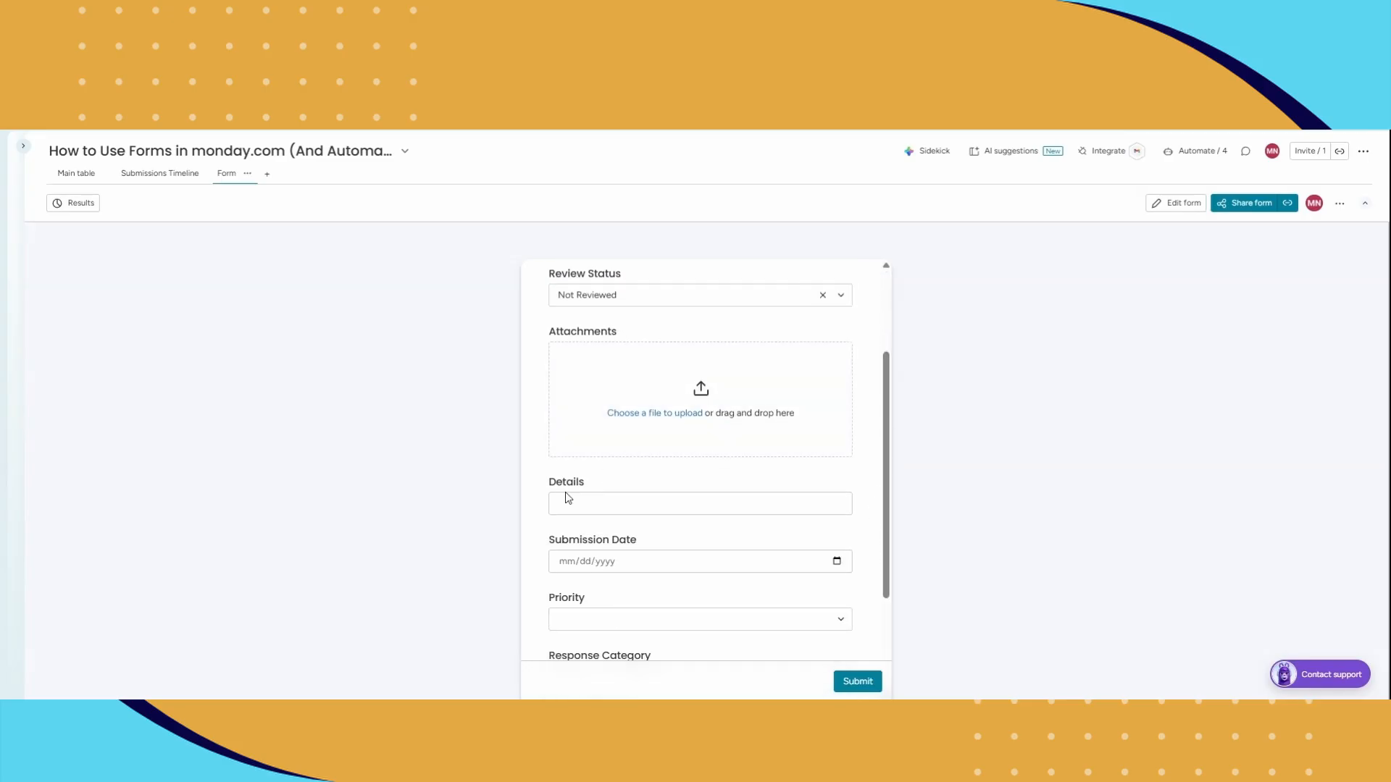
pyautogui.click(609, 501)
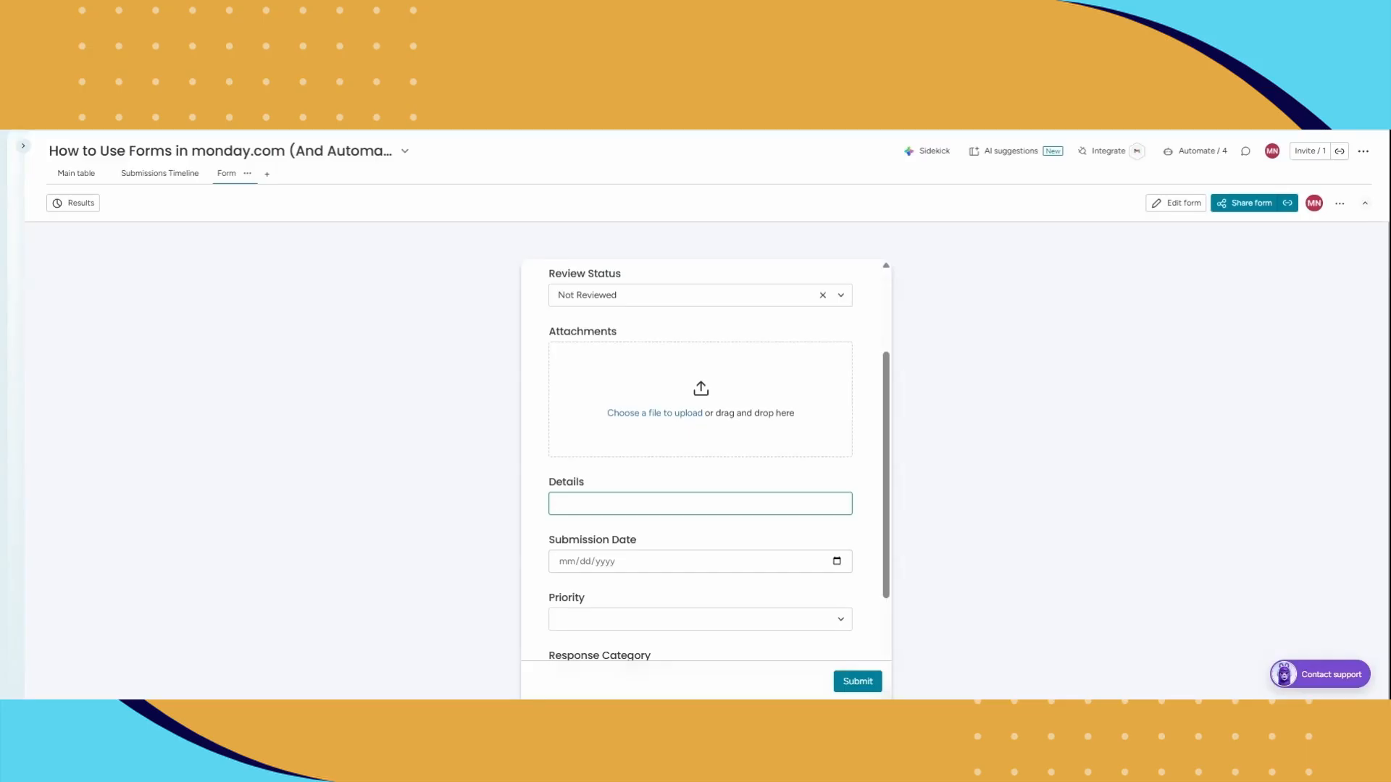
pyautogui.write('Testing form workflow')
# Step: Set the form's Priority to High and submit the form
pyautogui.moveTo(886, 478); pyautogui.dragTo(884, 568)
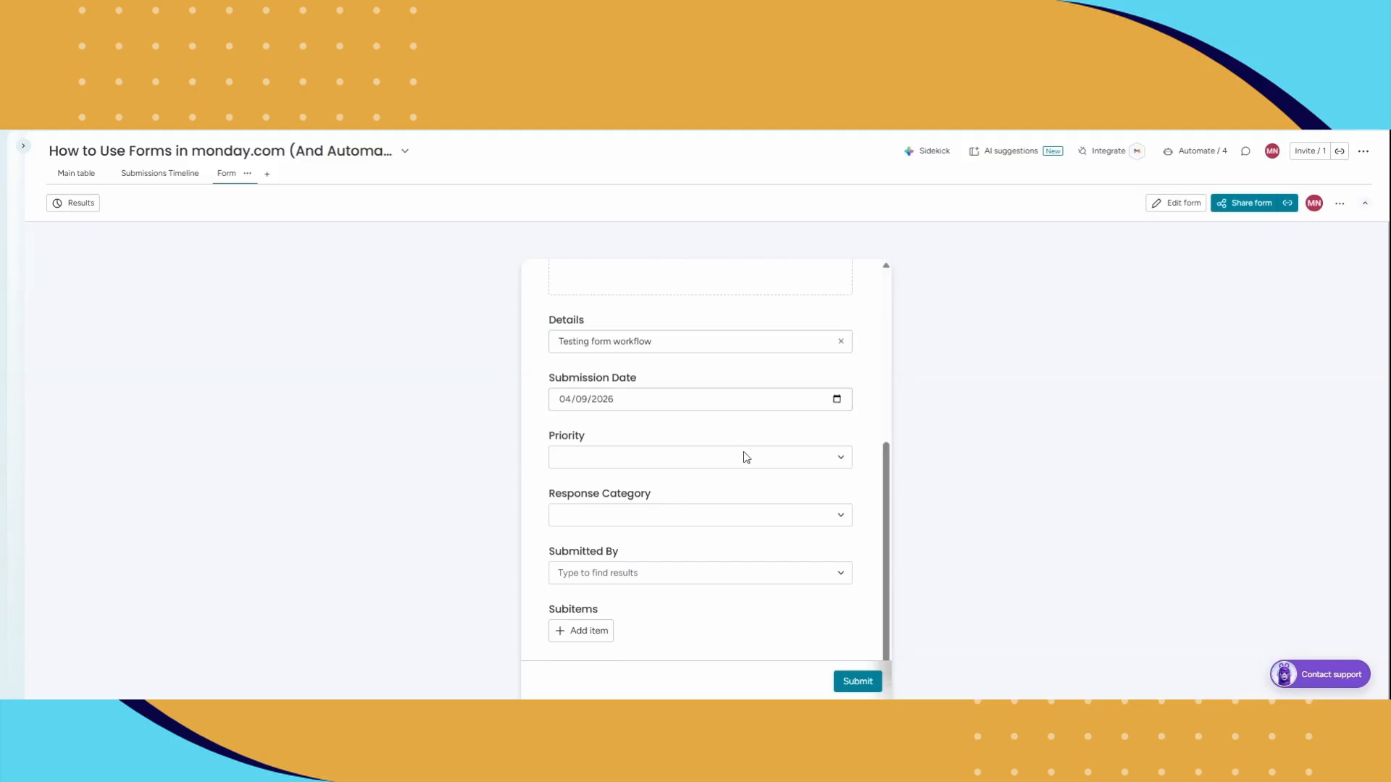
pyautogui.click(678, 457)
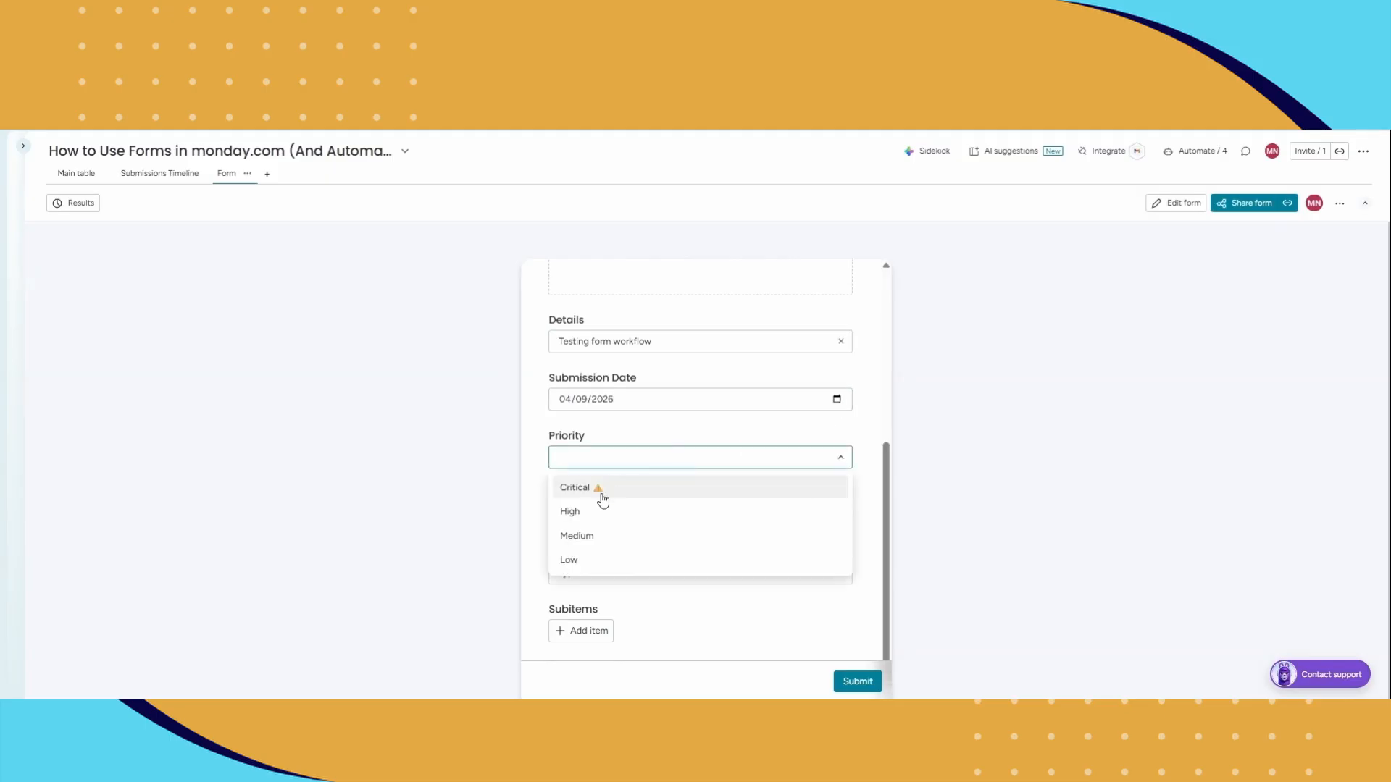
pyautogui.click(571, 512)
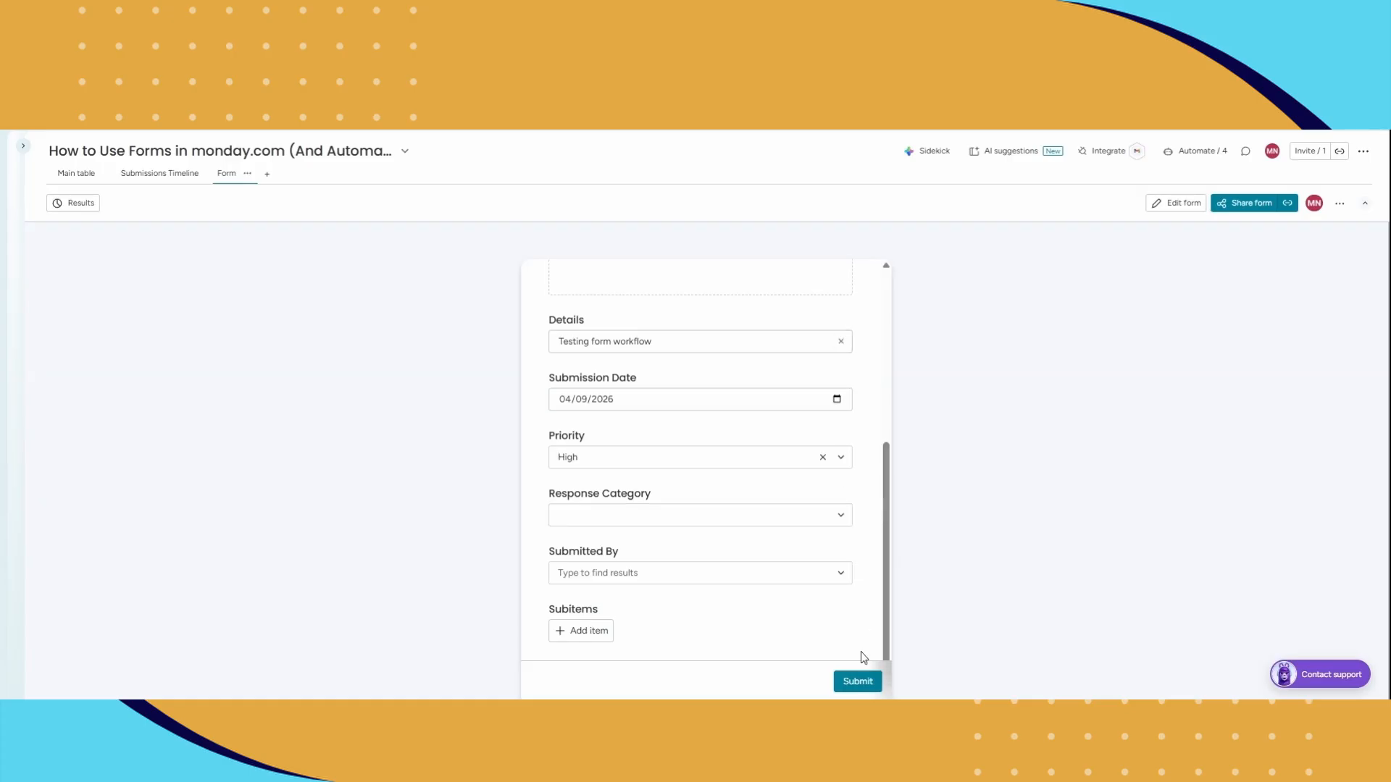
pyautogui.click(859, 685)
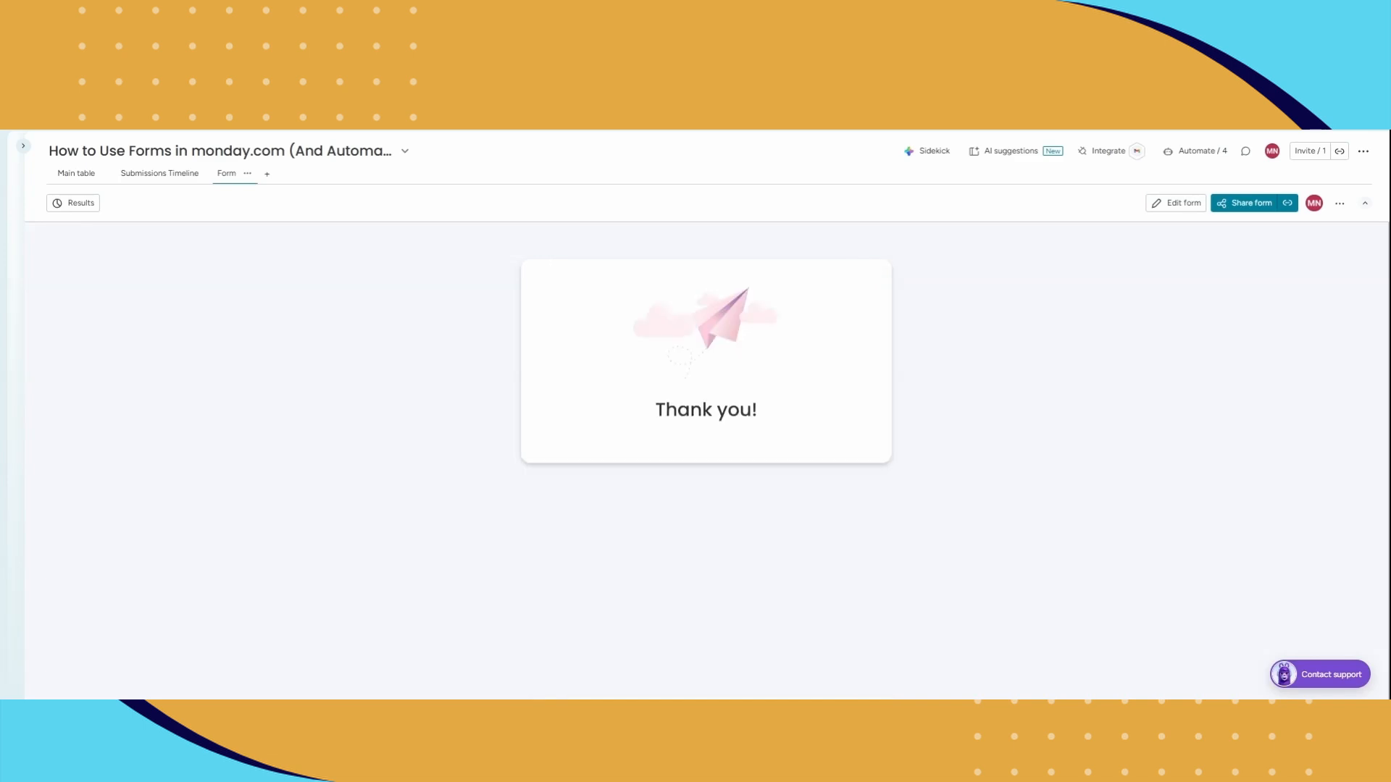
# Step: Return to the main table, open the board automations, and start creating a new automation
pyautogui.click(92, 181)
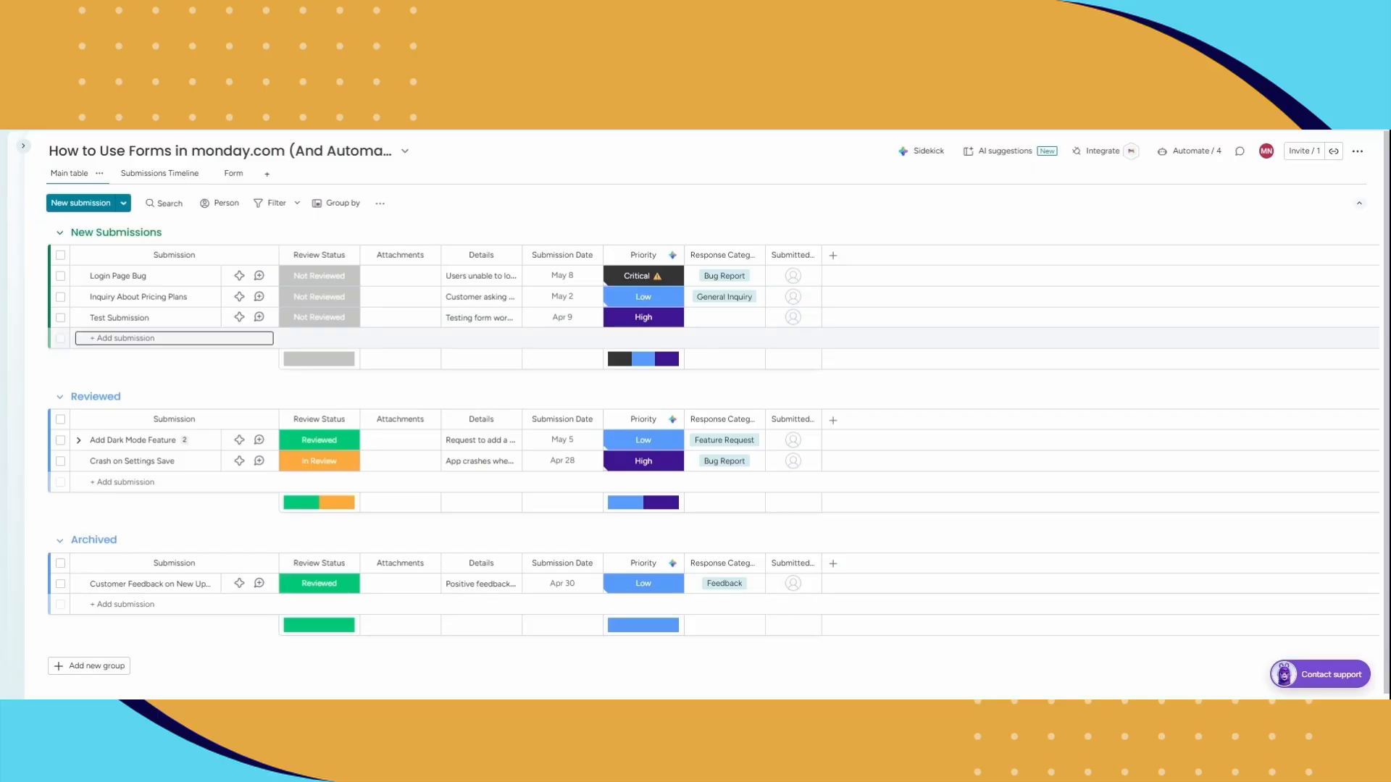
pyautogui.click(1208, 161)
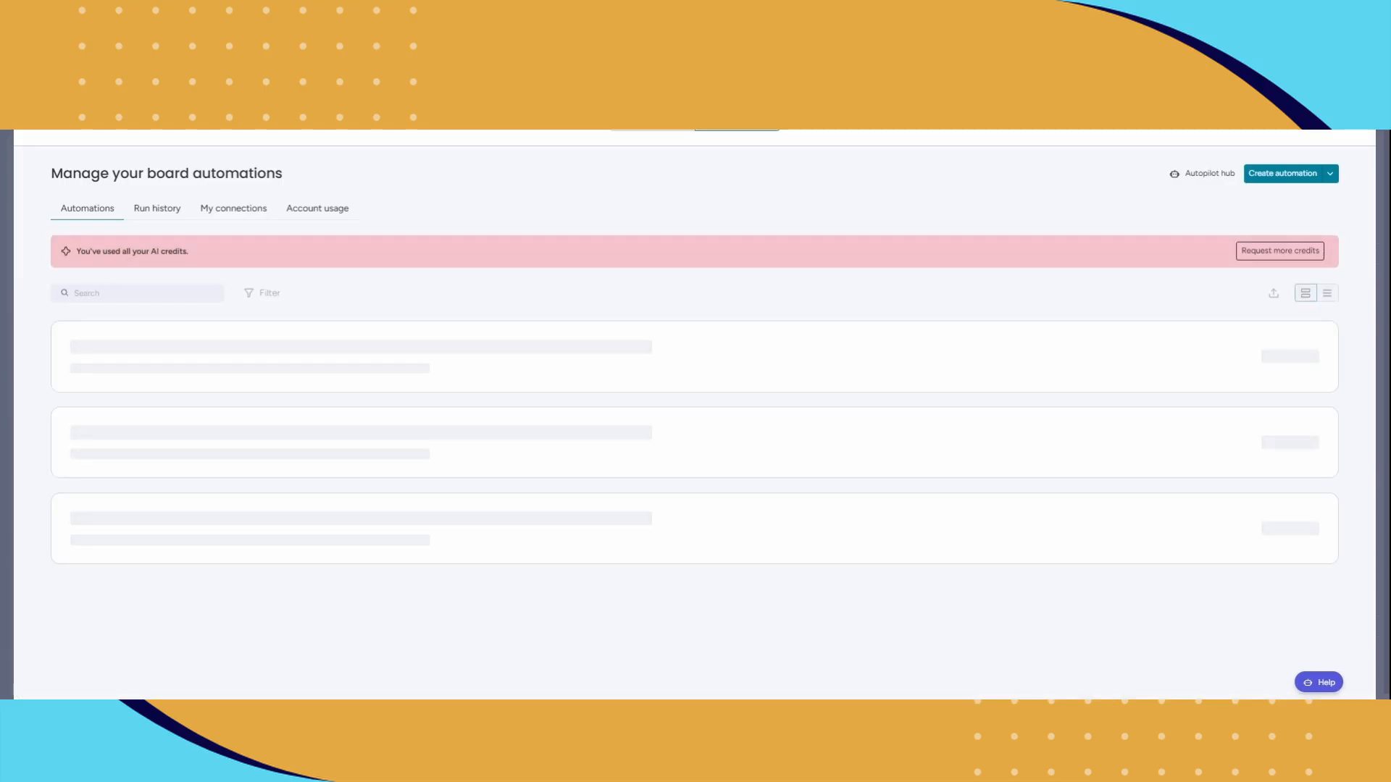
pyautogui.click(1287, 183)
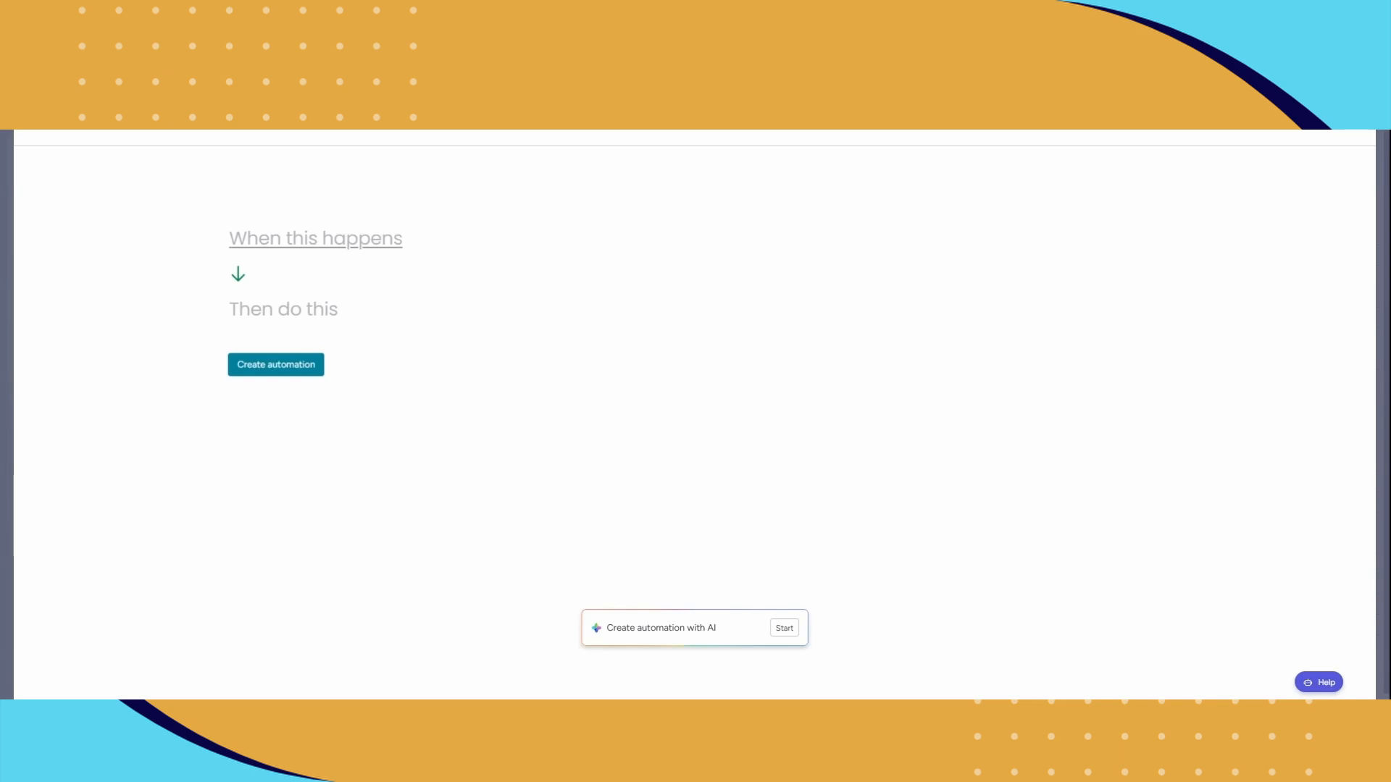
# Step: Set the automation trigger to when an item is created and the action to notify someone
pyautogui.click(330, 238)
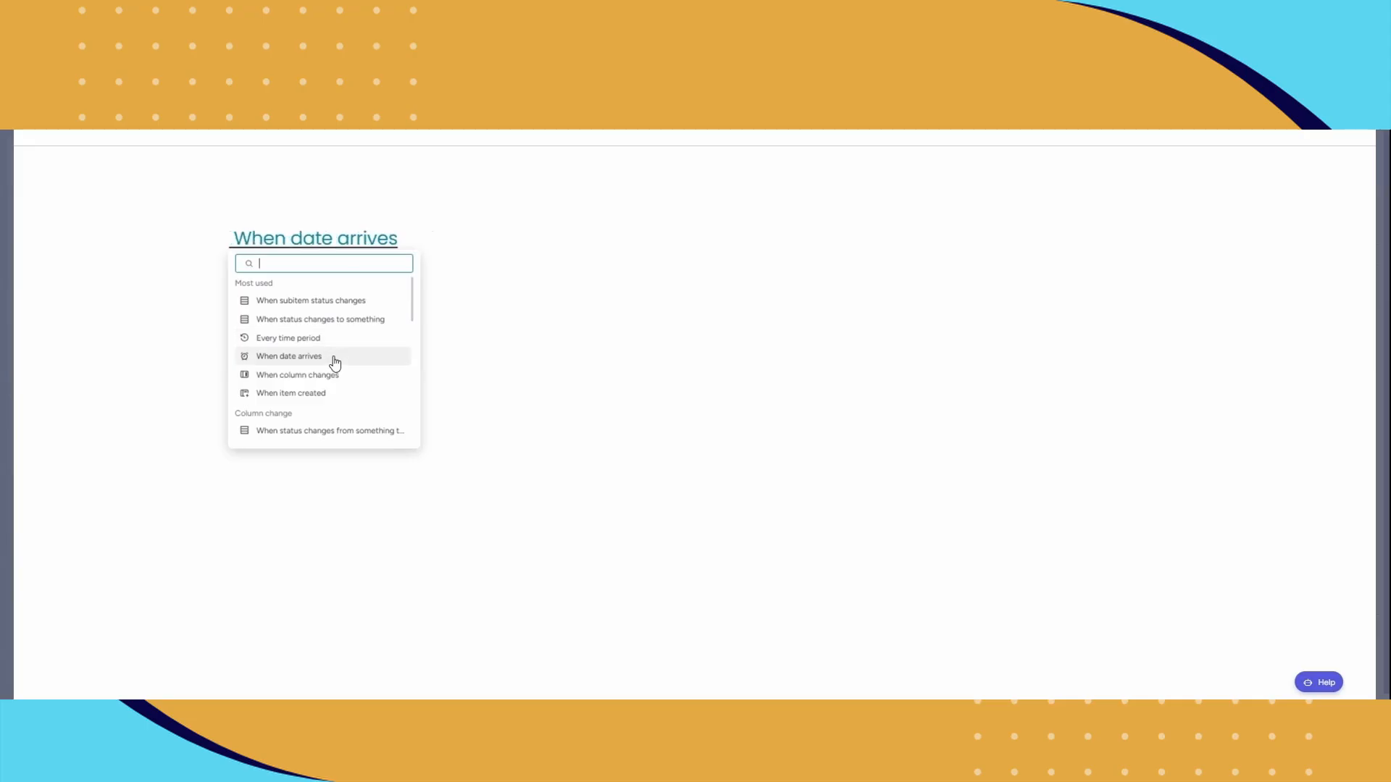
pyautogui.click(313, 394)
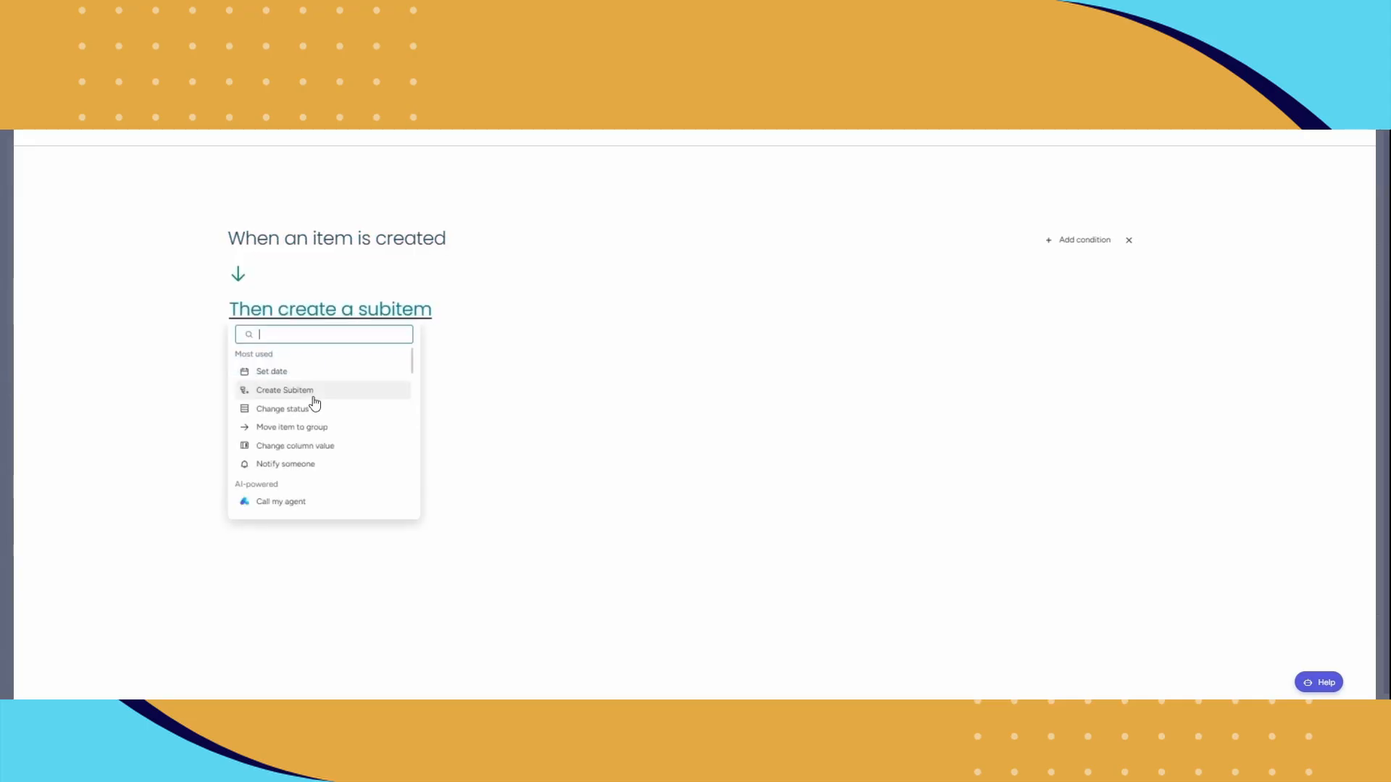
pyautogui.click(302, 464)
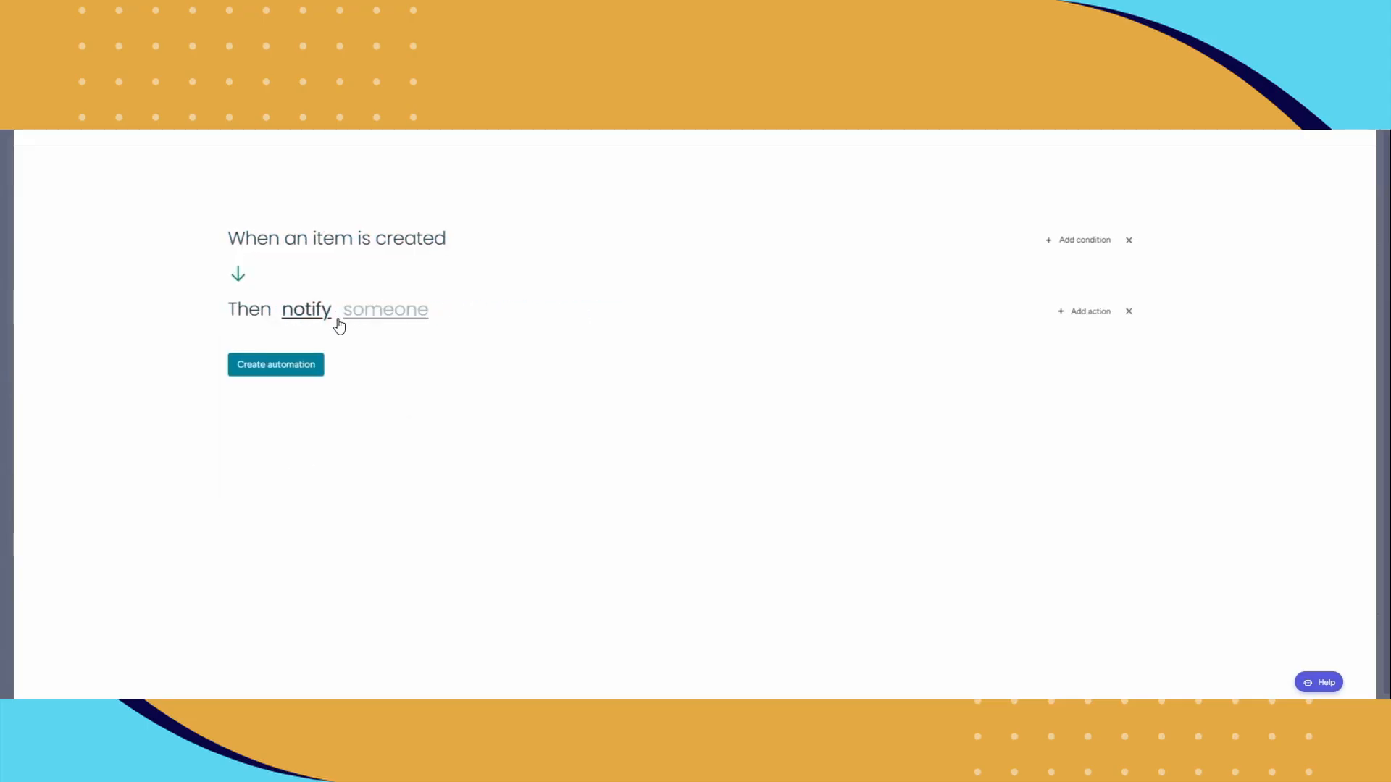
# Step: Write the notification message "hi please take a look at this submissions"
pyautogui.click(317, 310)
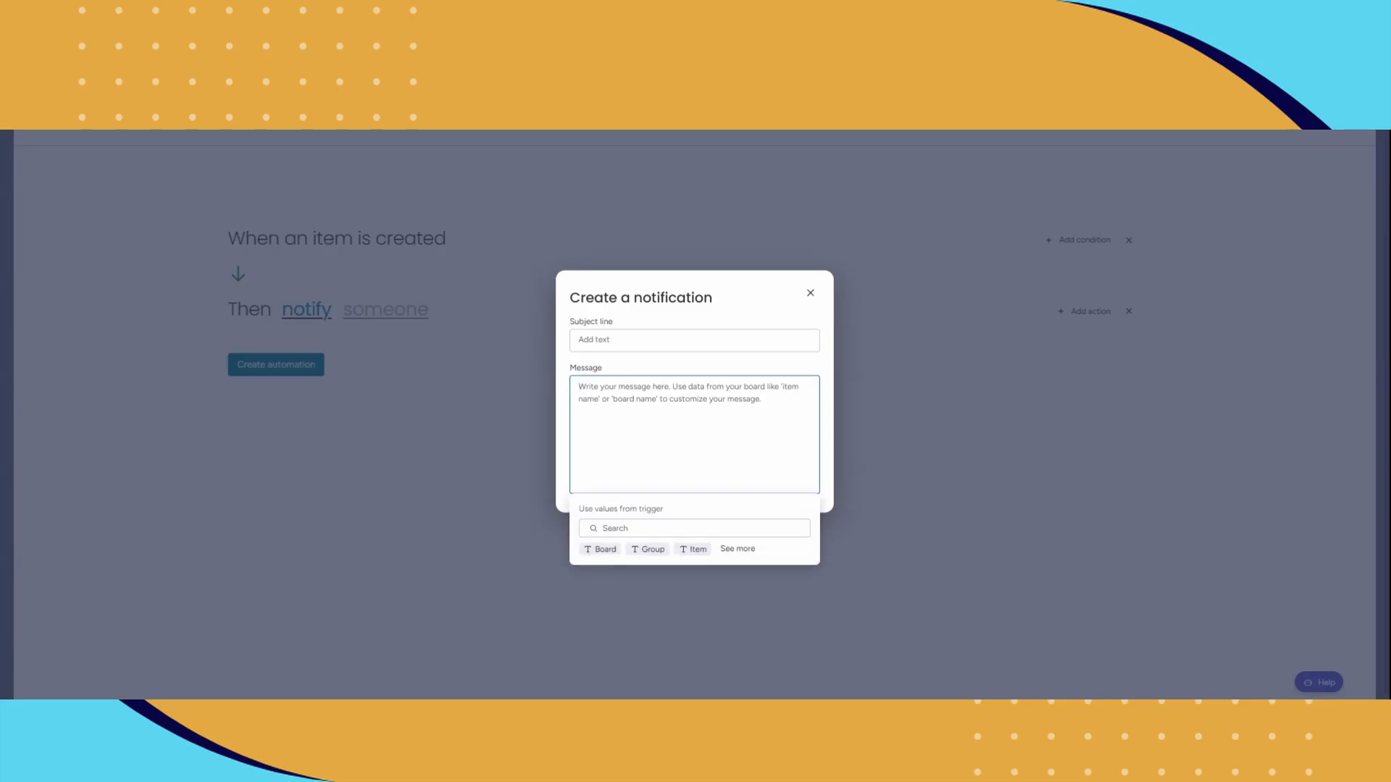
pyautogui.write('hi ple')
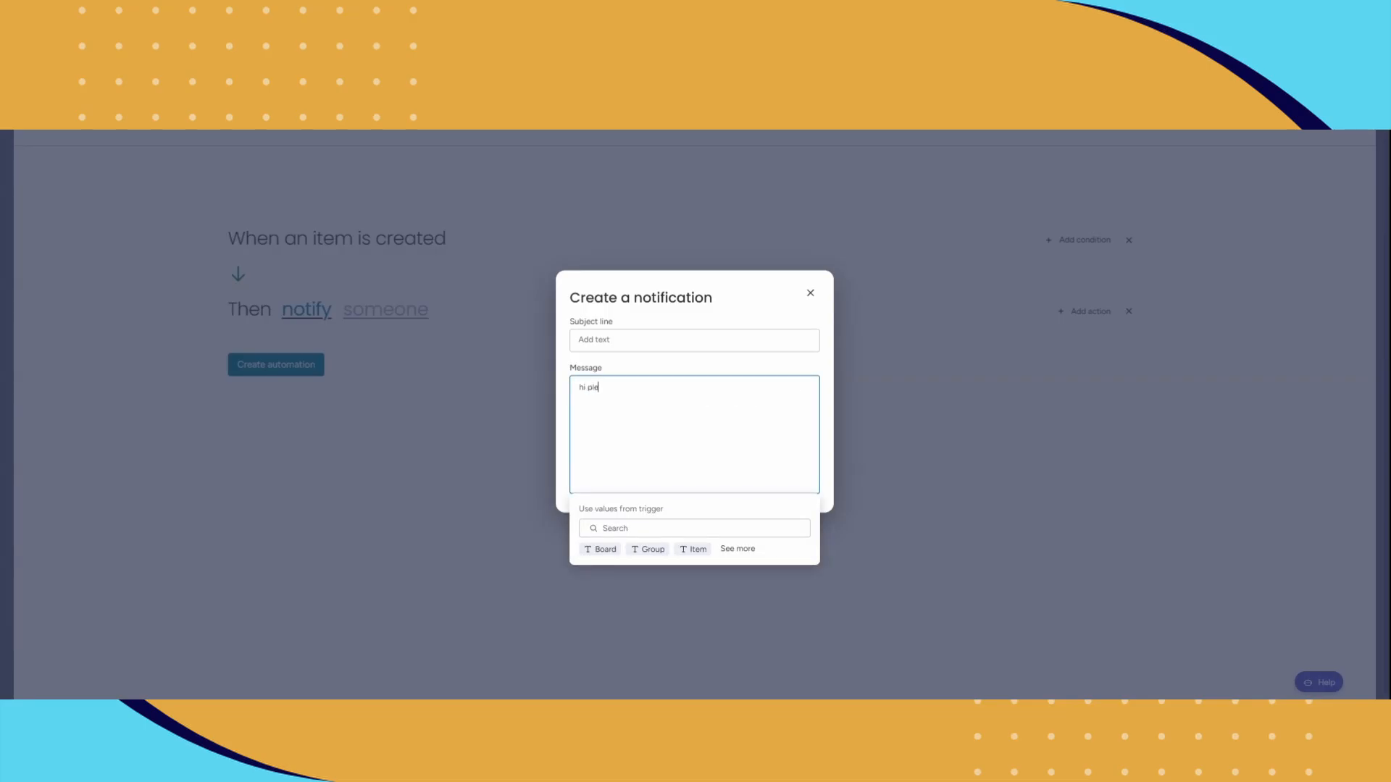
pyautogui.write('ase take a look at this submissions')
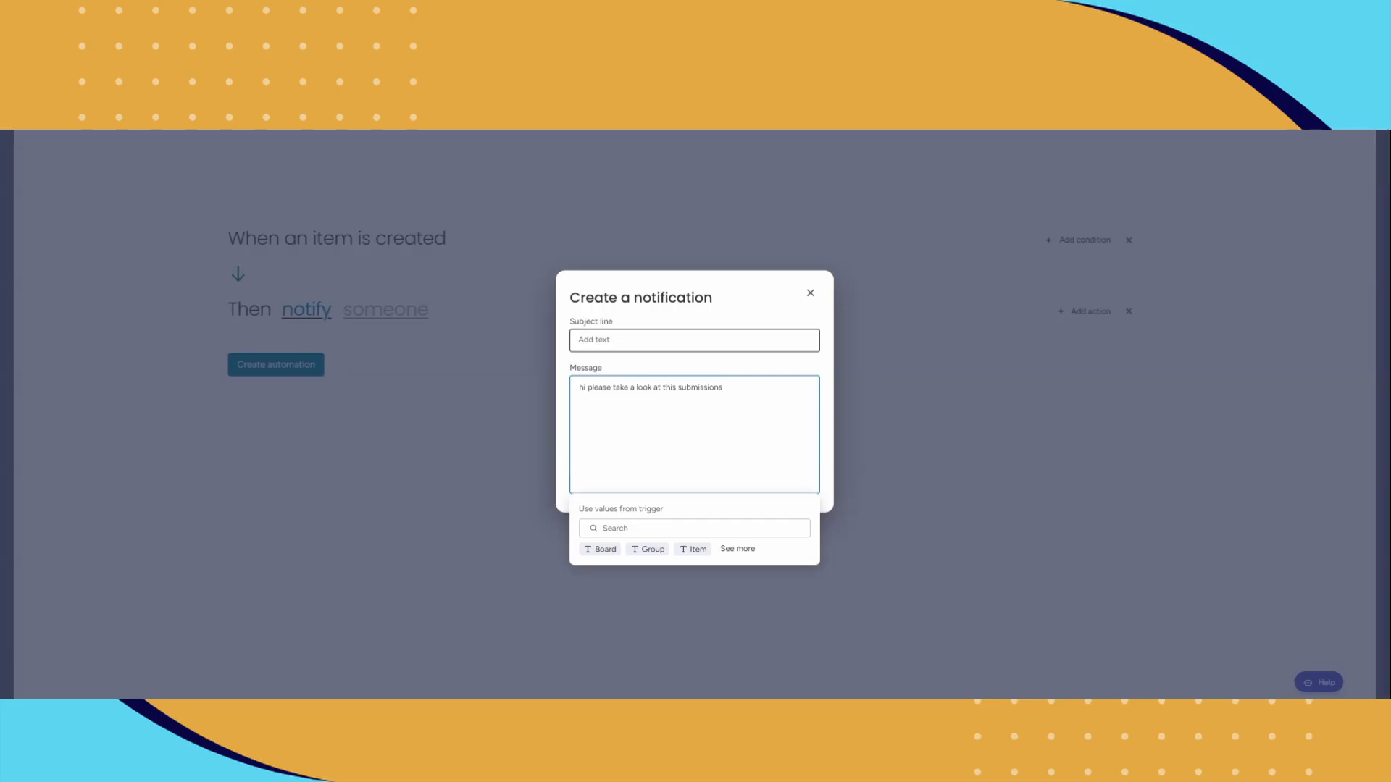
# Step: Set the notification subject line to "test" and close the notification dialog
pyautogui.click(694, 341)
pyautogui.write('g')
pyautogui.press('BackSpace')
pyautogui.write('test')
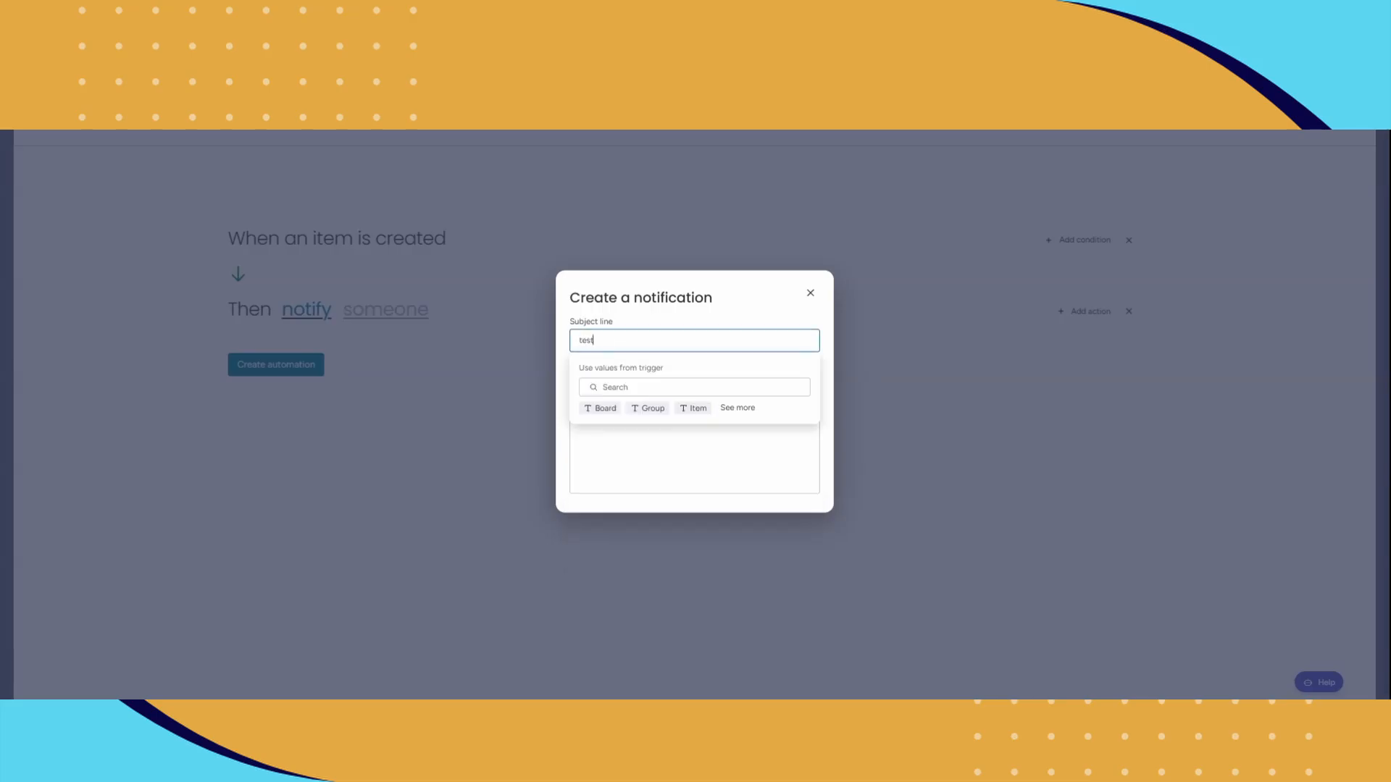
pyautogui.press('Return')
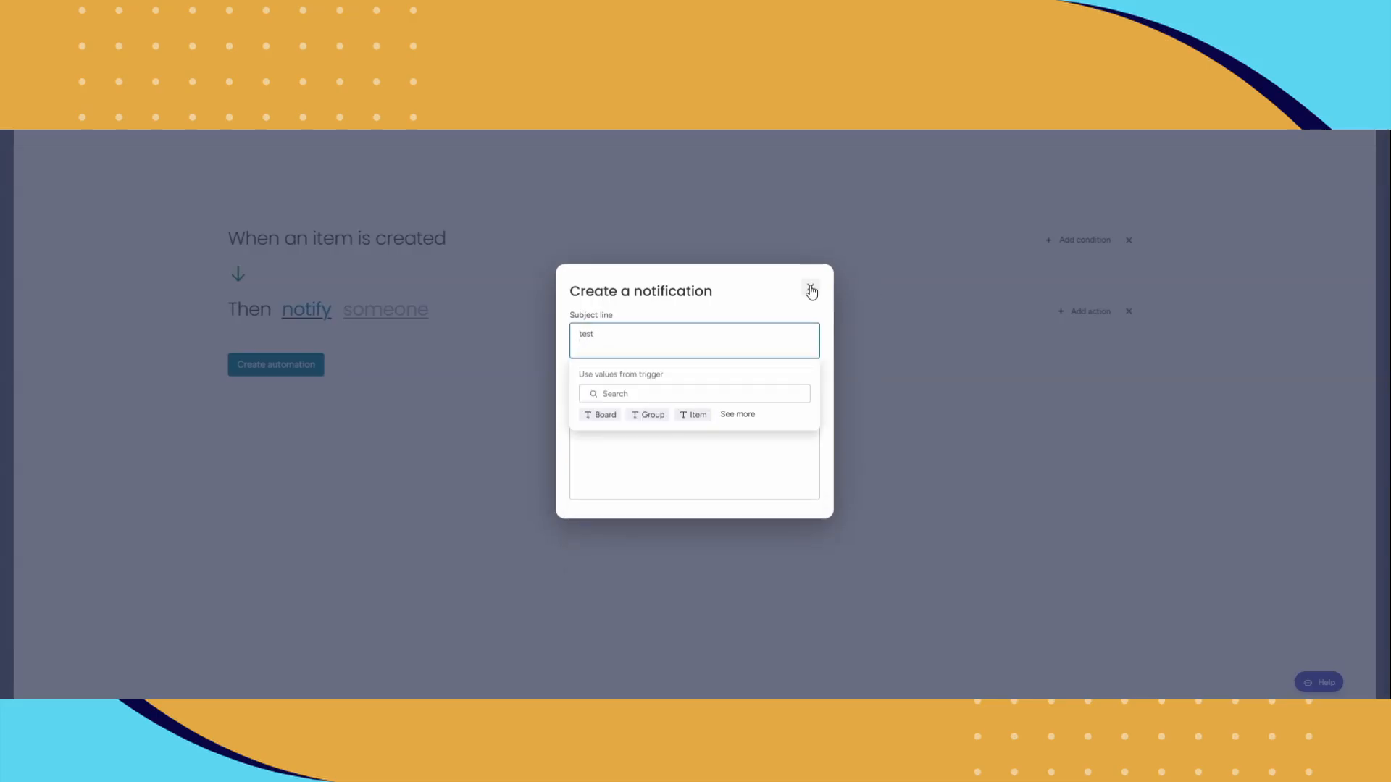
pyautogui.click(811, 286)
# Step: Choose Me as the person to notify and create the automation
pyautogui.click(378, 316)
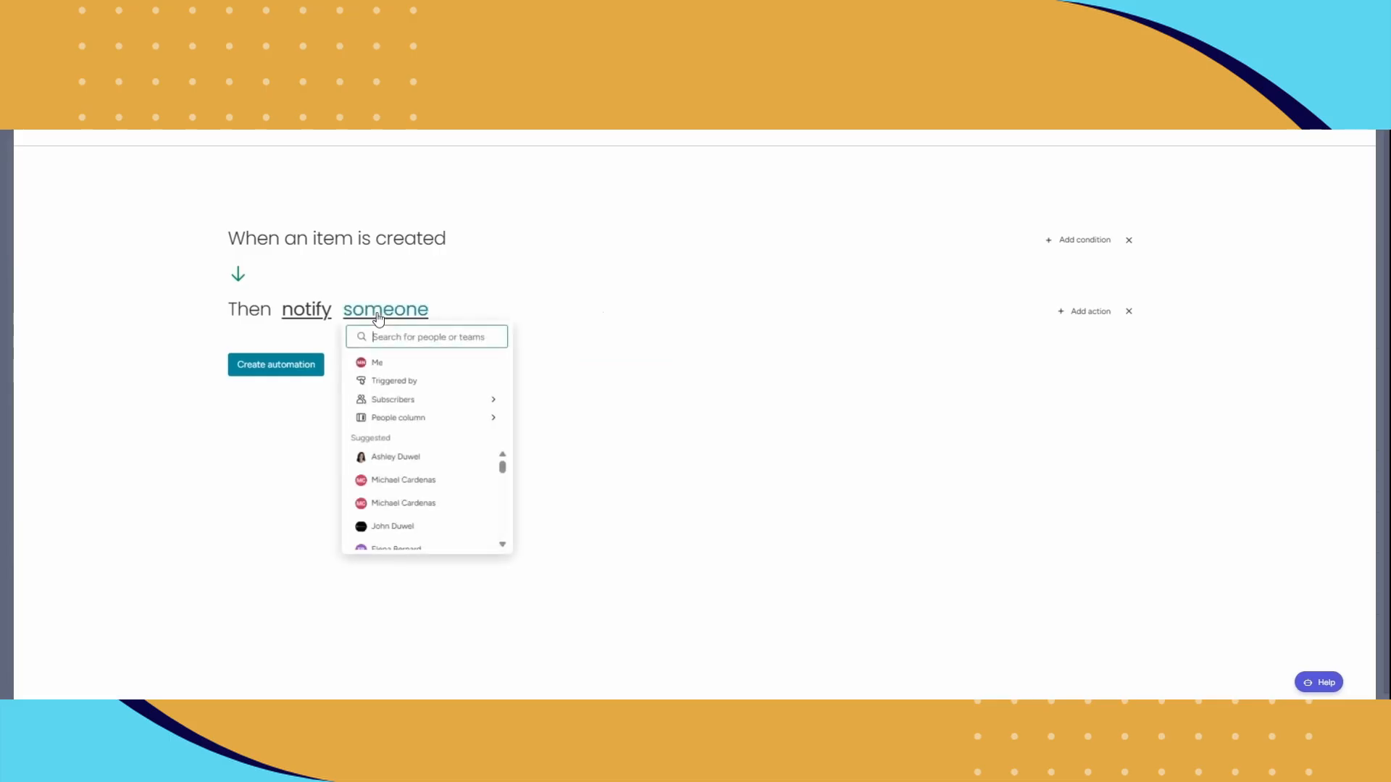
pyautogui.click(383, 364)
pyautogui.click(292, 368)
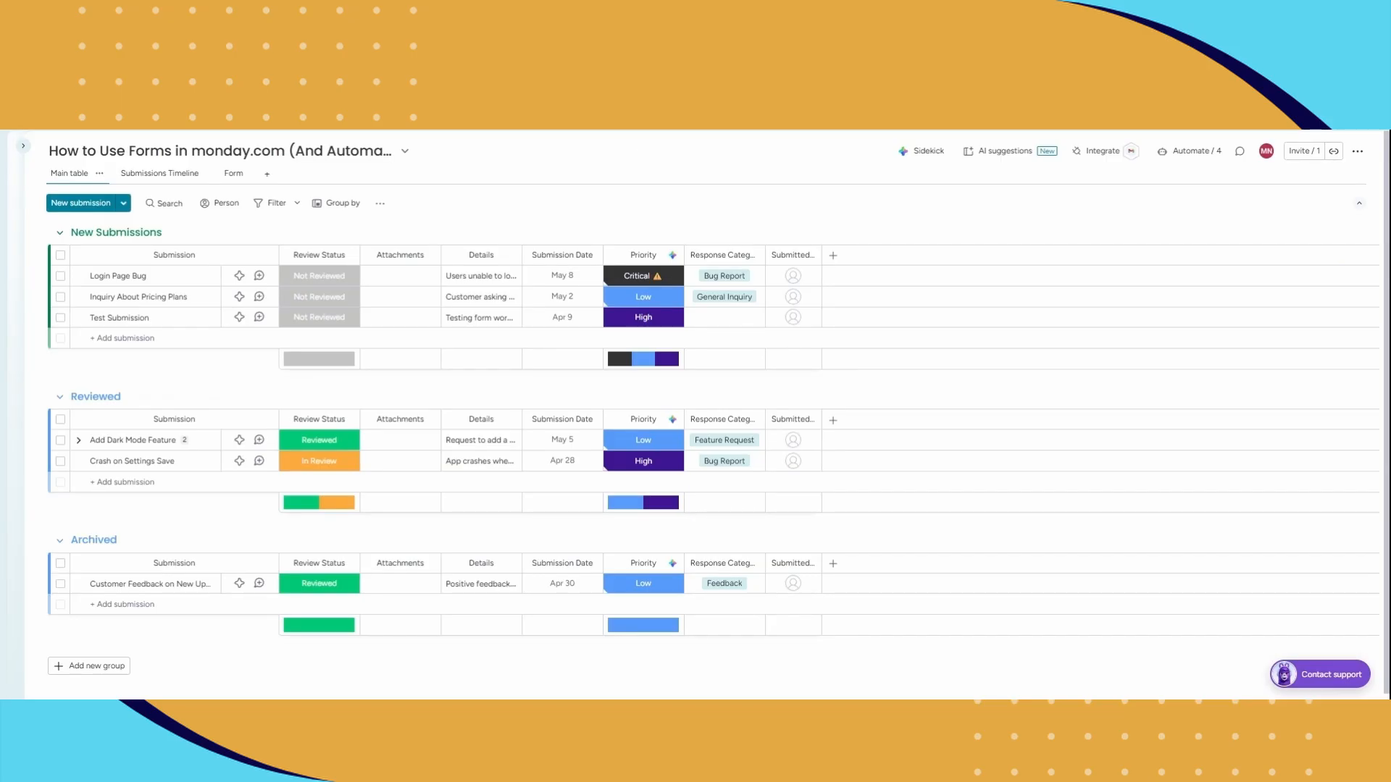
# Step: Inspect the Submissions Timeline dashboard's calendar, total and chart widgets, then return to the main table
pyautogui.moveTo(319, 358)
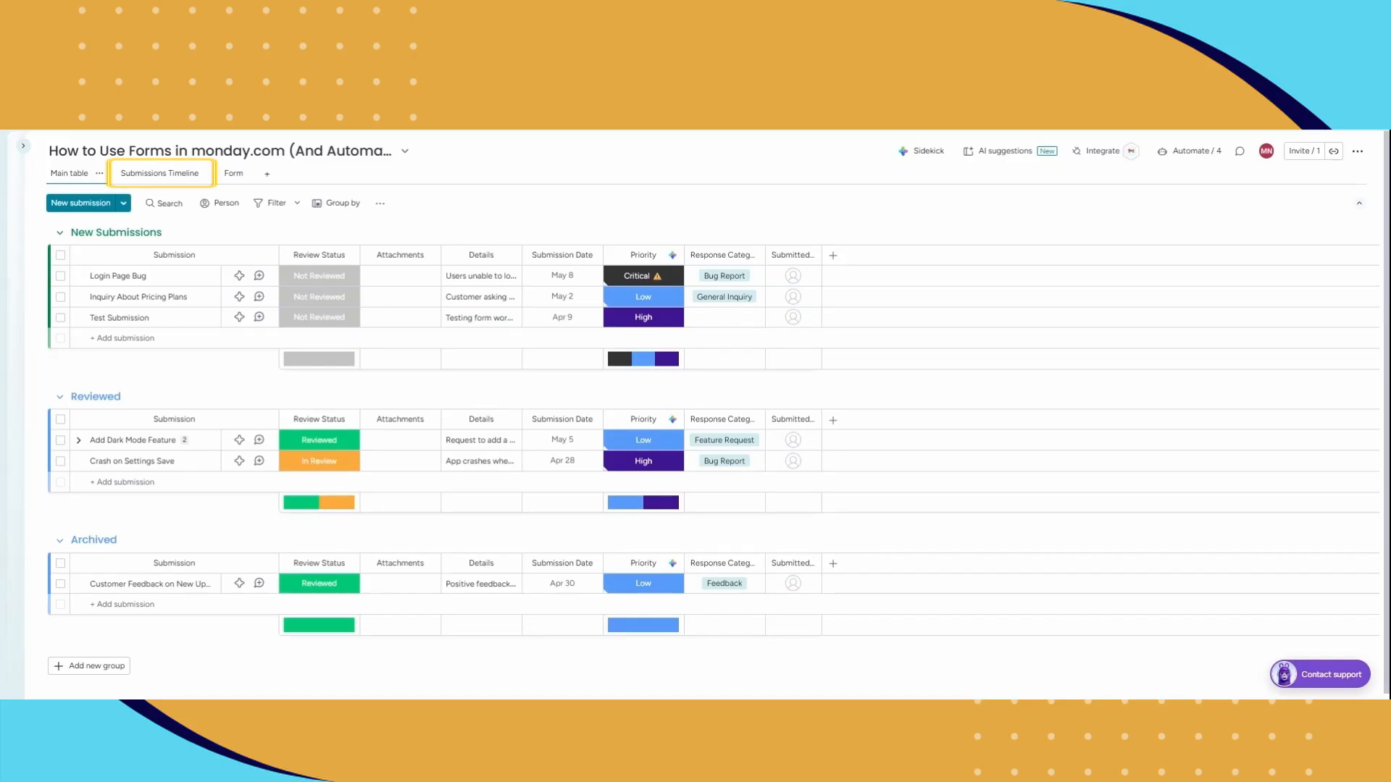
pyautogui.click(162, 178)
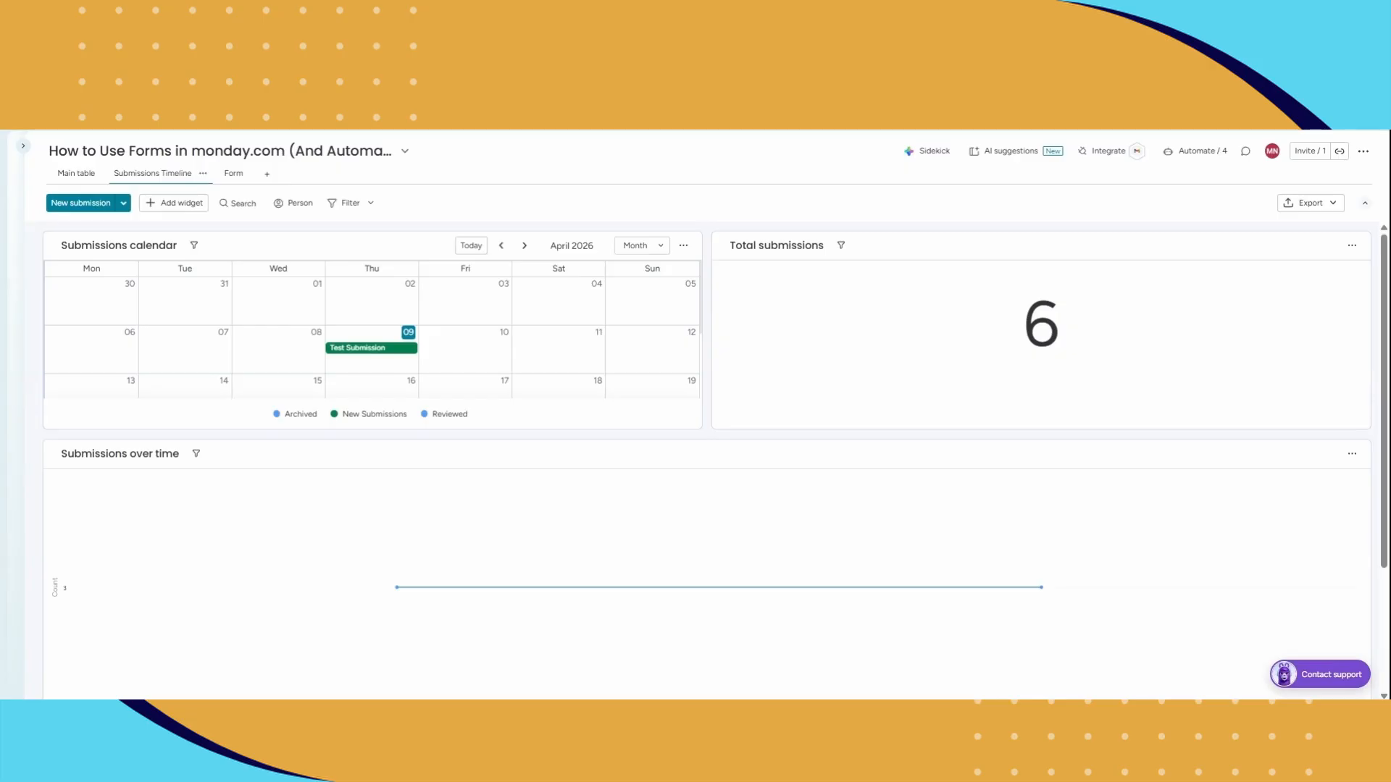
pyautogui.moveTo(397, 587)
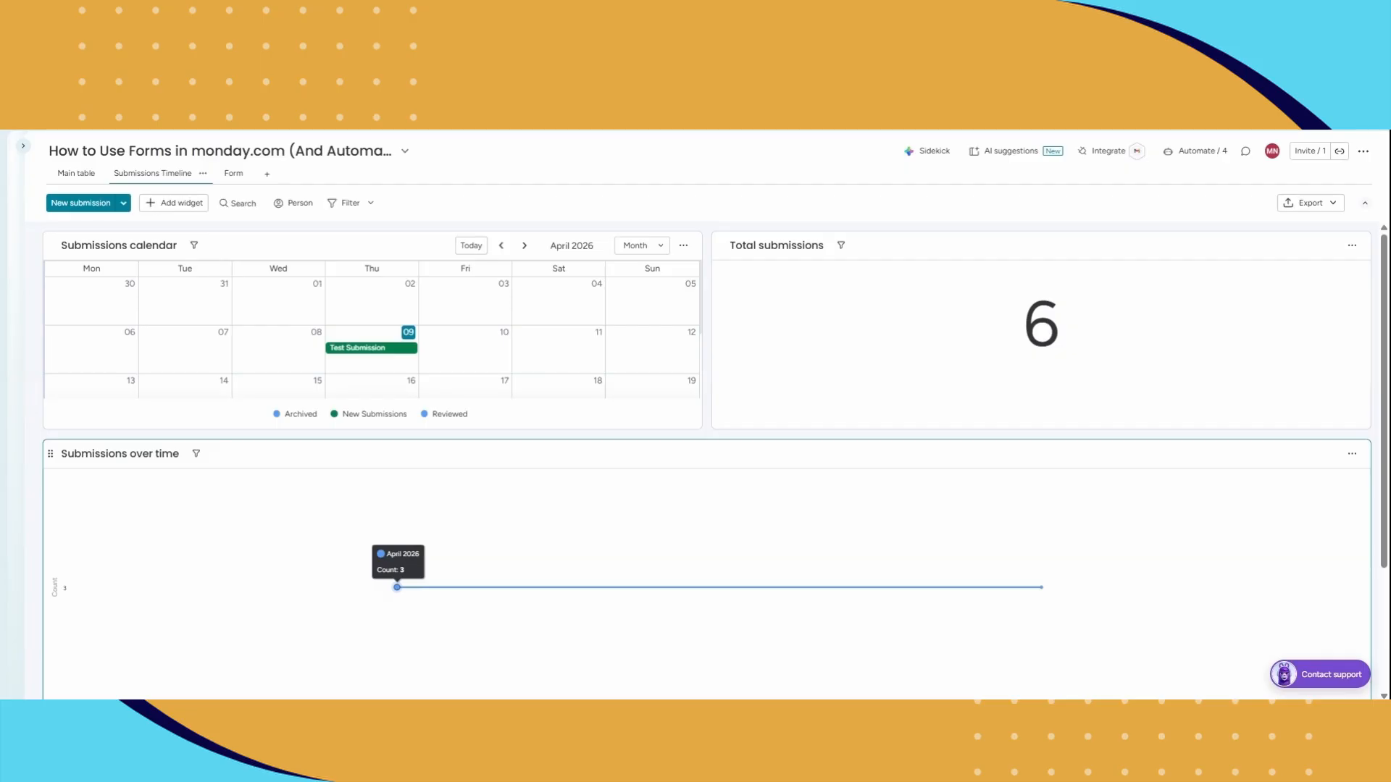
pyautogui.scroll(-1, 398, 580)
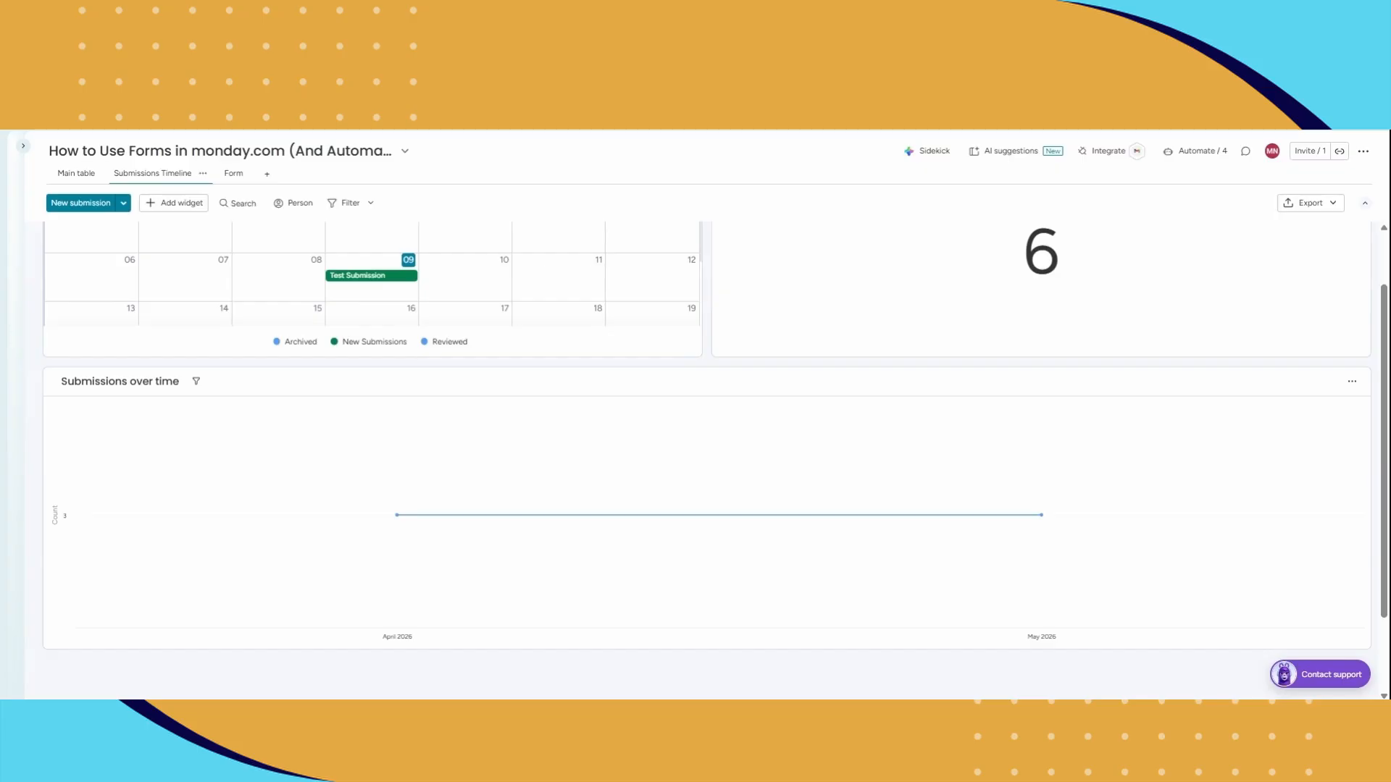
pyautogui.click(76, 174)
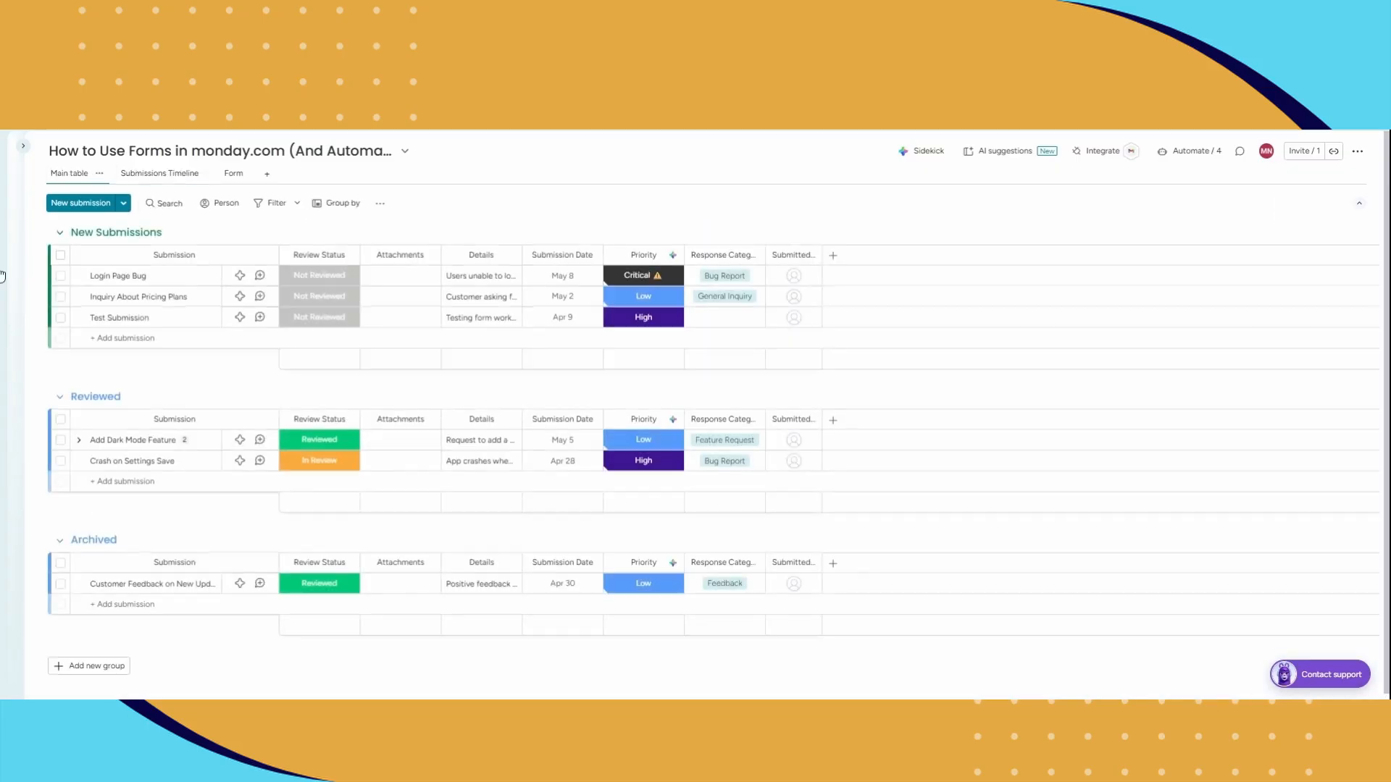